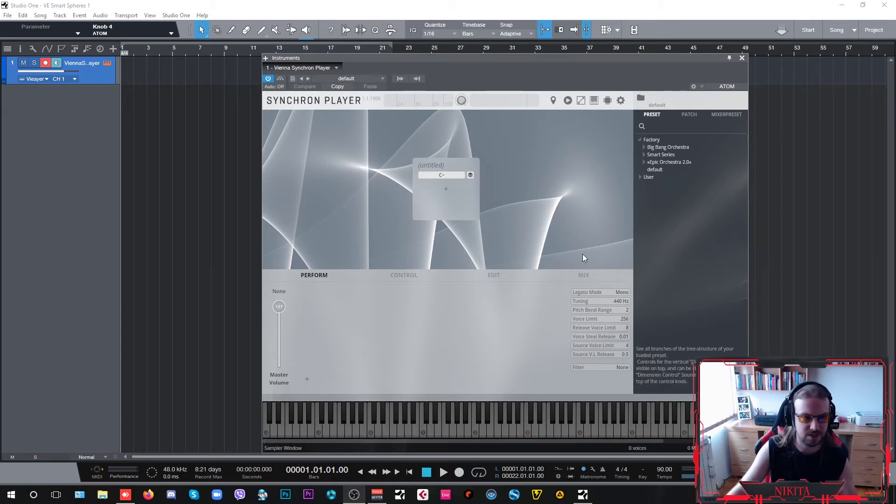
Load the '00 Original Smart Spheres (No FX)' multi preset from Factory > Smart Series > Smart Spheres > 01 Multi Presets
{"action": "left_click", "coordinate": [677, 155]}
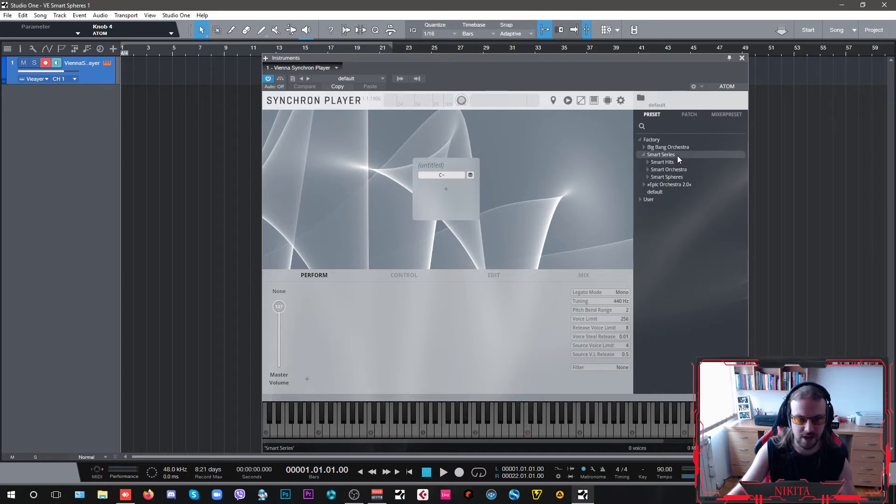
{"action": "left_click", "coordinate": [704, 175]}
{"action": "left_click", "coordinate": [698, 185]}
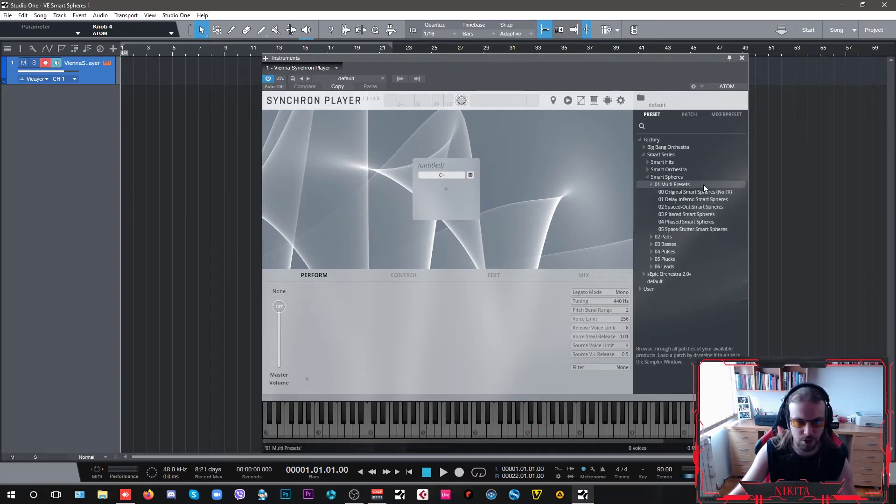
{"action": "double_click", "coordinate": [681, 192]}
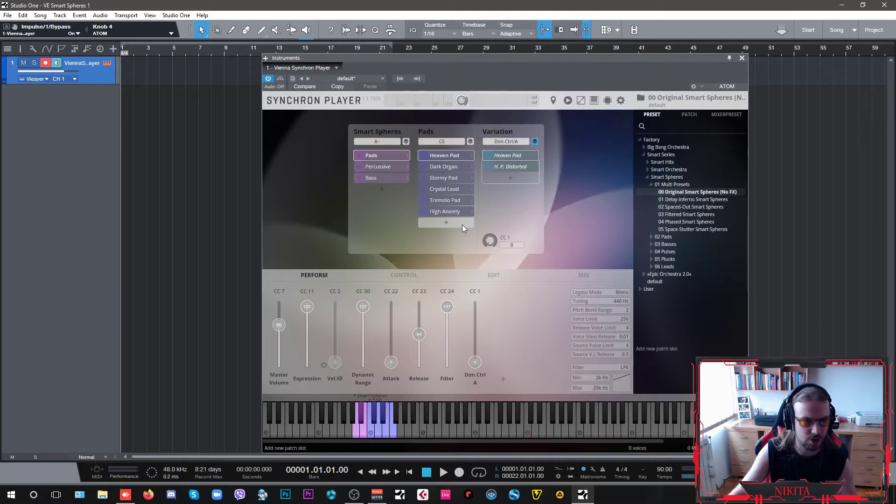
Select the Percussive Frozen Mallets patch, unassign its CC 1 dimension controller and set the dimension to 30
{"action": "left_click", "coordinate": [381, 169]}
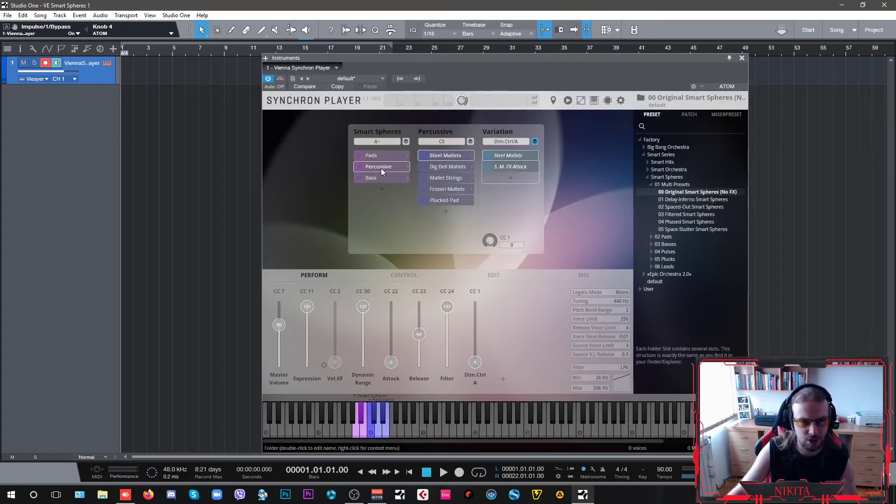
{"action": "left_click", "coordinate": [457, 189]}
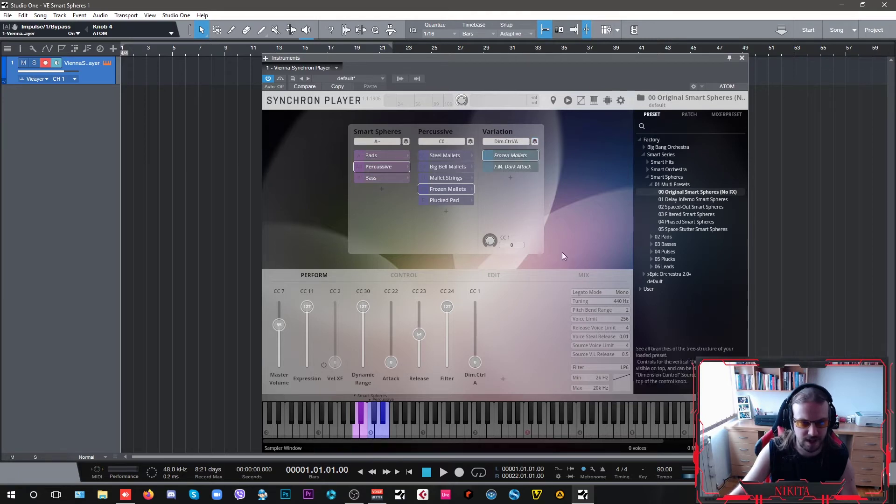
{"action": "right_click", "coordinate": [514, 236]}
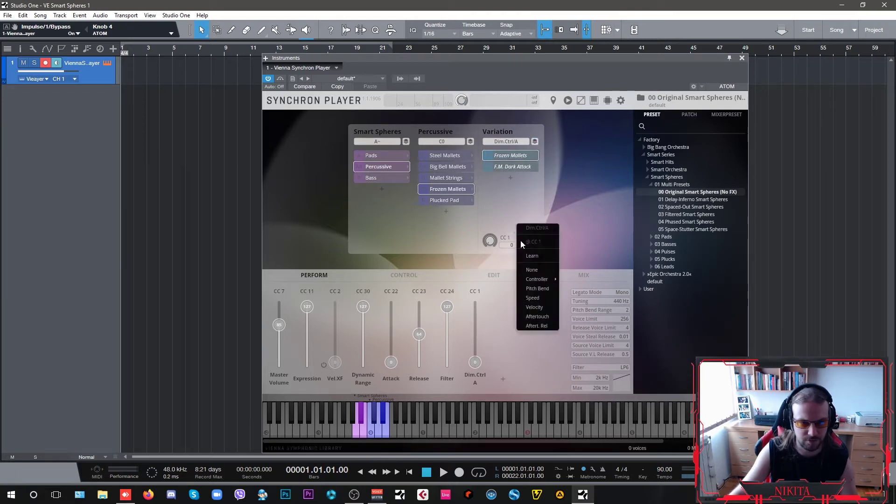
{"action": "left_click", "coordinate": [543, 269]}
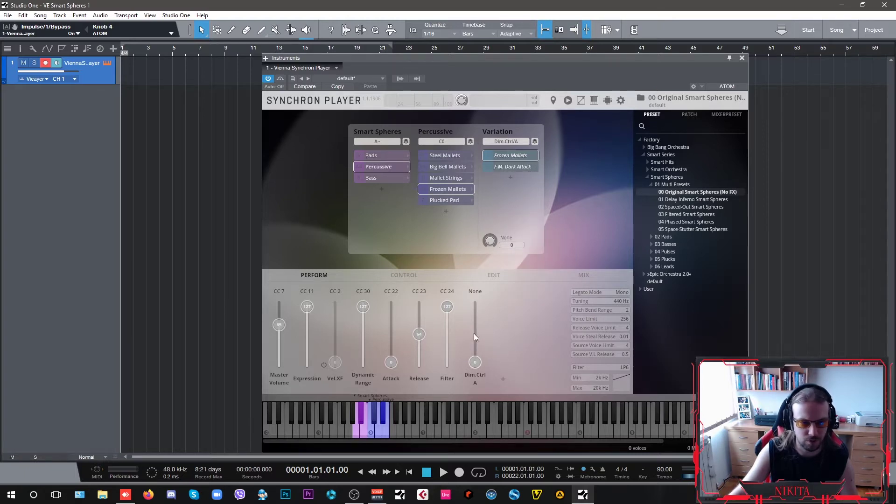
{"action": "left_click_drag", "start_coordinate": [475, 362], "coordinate": [477, 390]}
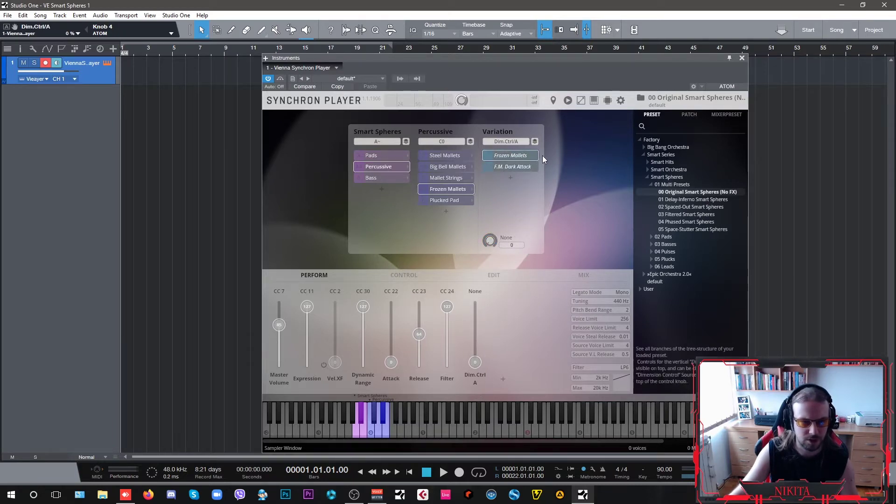
Enable the Frozen Mallets variation and delete the F.M. Dark Attack variation
{"action": "right_click", "coordinate": [517, 155]}
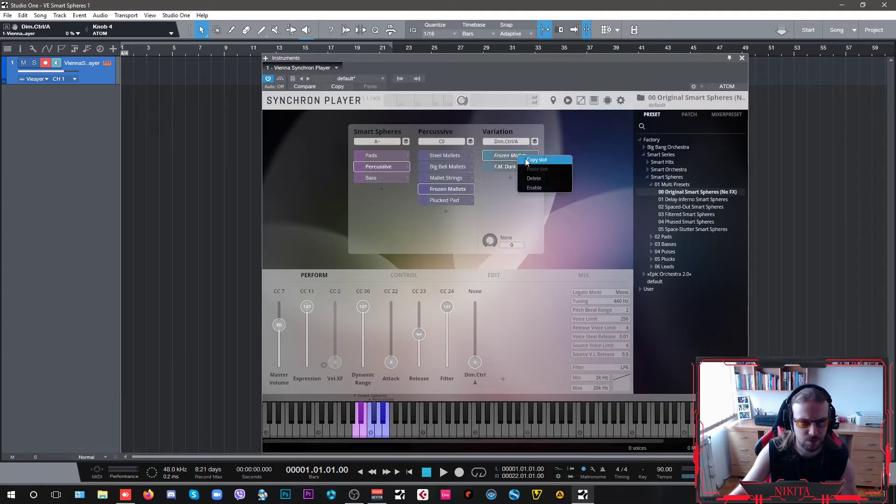
{"action": "left_click", "coordinate": [542, 187]}
{"action": "right_click", "coordinate": [522, 166]}
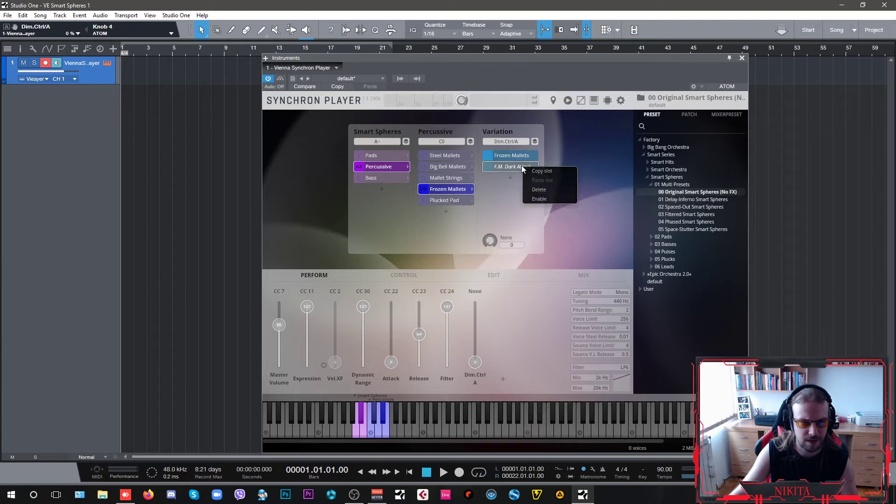
{"action": "left_click", "coordinate": [544, 191]}
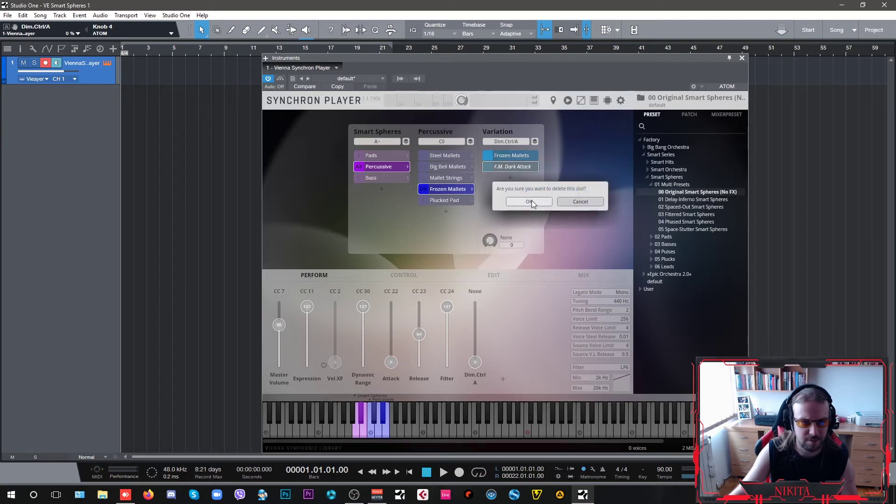
{"action": "left_click", "coordinate": [531, 200]}
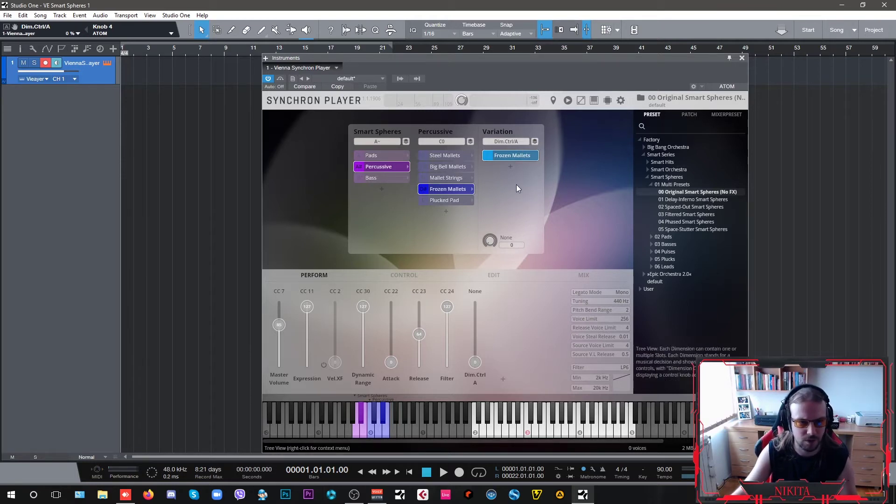
Add a temporary untitled variation slot, then delete it, leaving only Frozen Mallets
{"action": "left_click", "coordinate": [510, 167]}
{"action": "left_click", "coordinate": [534, 167]}
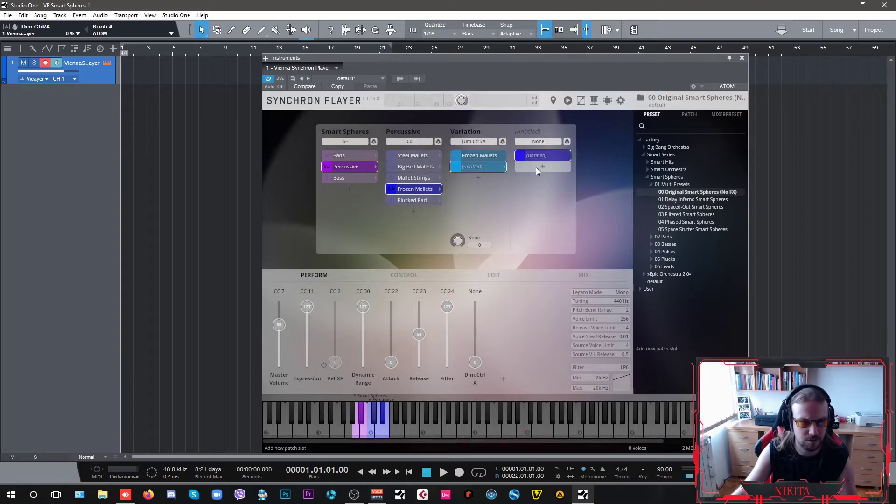
{"action": "right_click", "coordinate": [483, 166]}
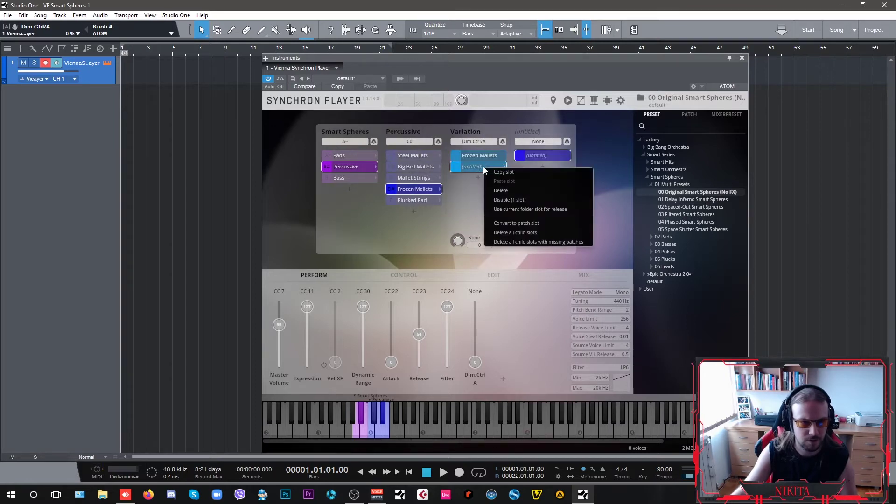
{"action": "left_click", "coordinate": [525, 191]}
{"action": "left_click", "coordinate": [508, 203]}
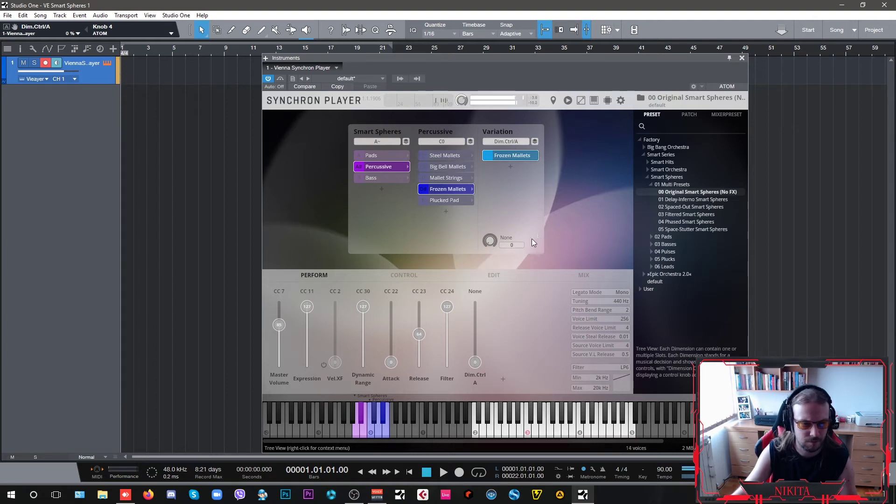
{"action": "left_click", "coordinate": [500, 274]}
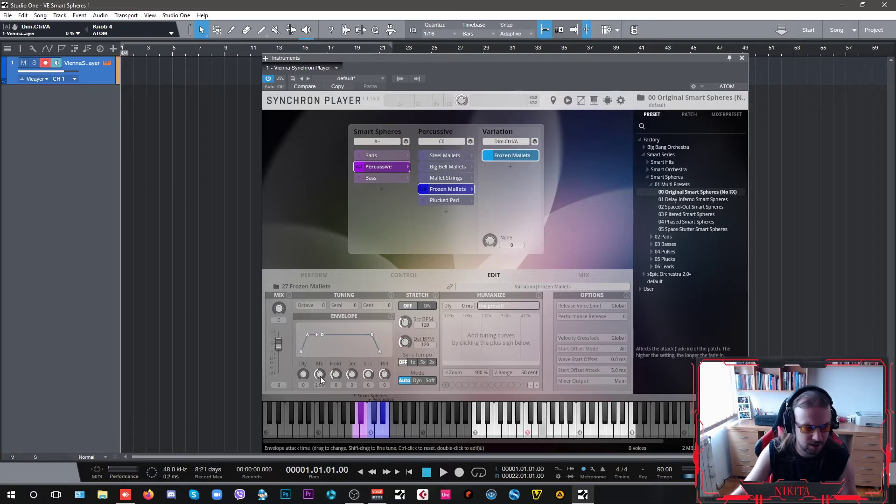
Set the Frozen Mallets envelope to attack 4.1, decay 0.69, release 5, and slot volume 1.31
{"action": "left_click_drag", "start_coordinate": [321, 376], "coordinate": [320, 381]}
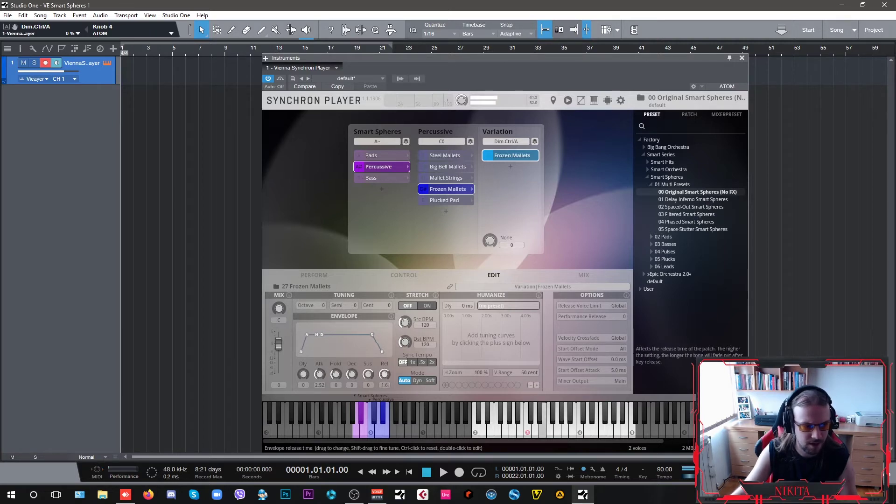
{"action": "left_click_drag", "start_coordinate": [384, 374], "coordinate": [379, 365]}
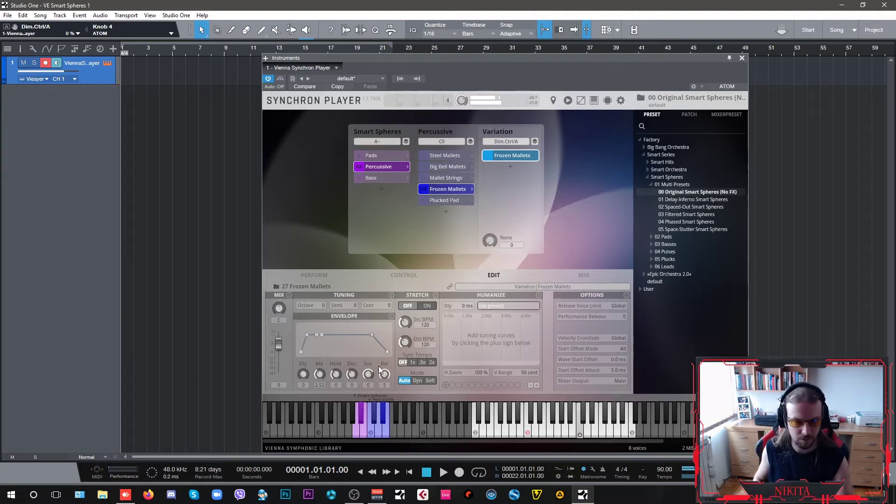
{"action": "left_click_drag", "start_coordinate": [284, 344], "coordinate": [282, 341]}
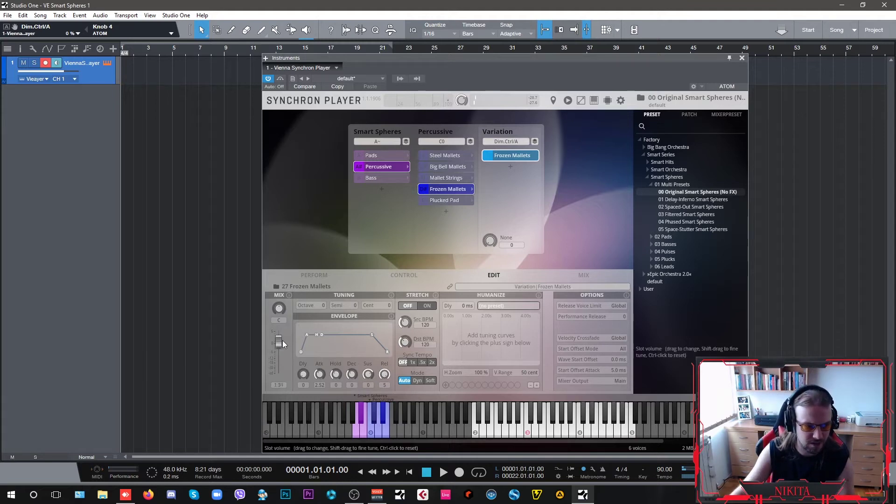
{"action": "left_click", "coordinate": [322, 275]}
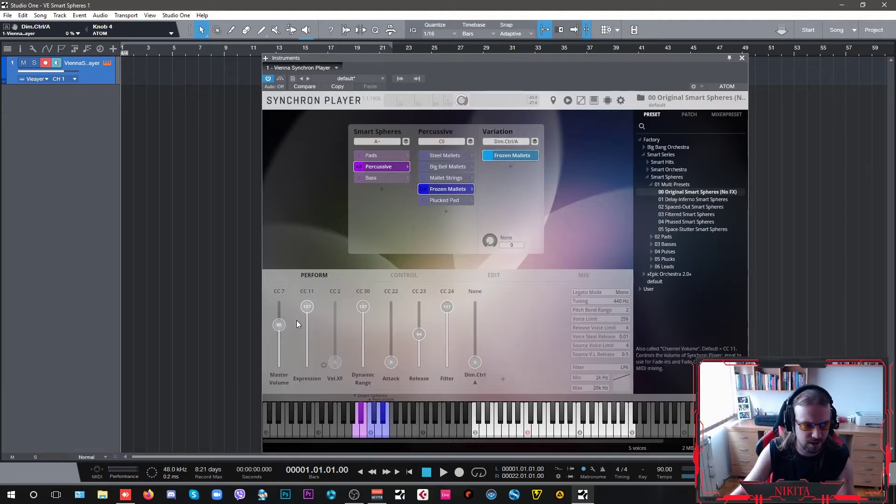
{"action": "left_click", "coordinate": [584, 275]}
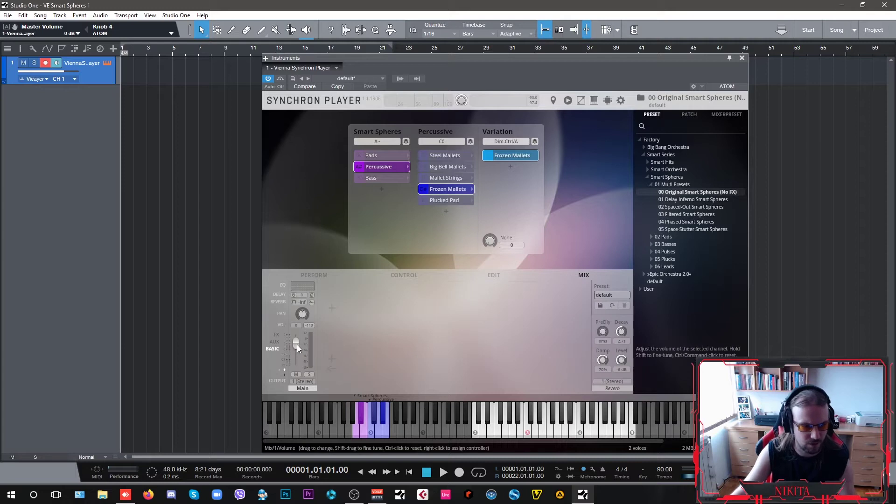
{"action": "left_click", "coordinate": [496, 274]}
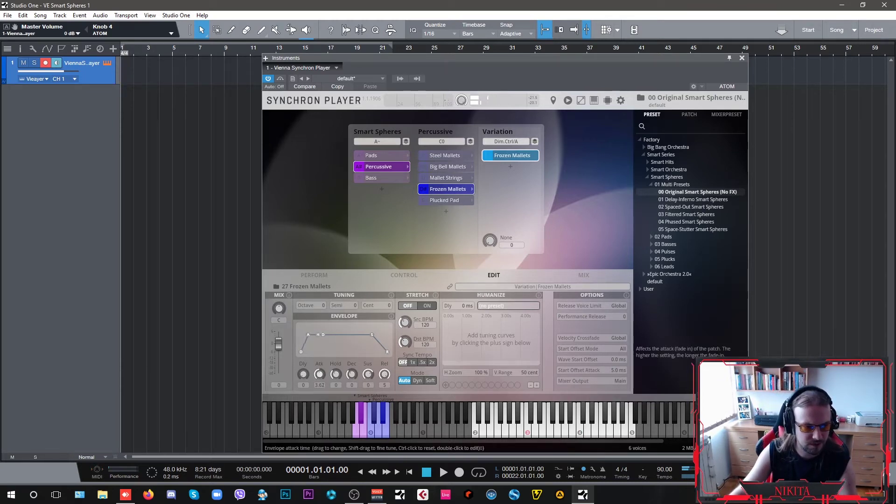
{"action": "left_click_drag", "start_coordinate": [320, 374], "coordinate": [337, 379]}
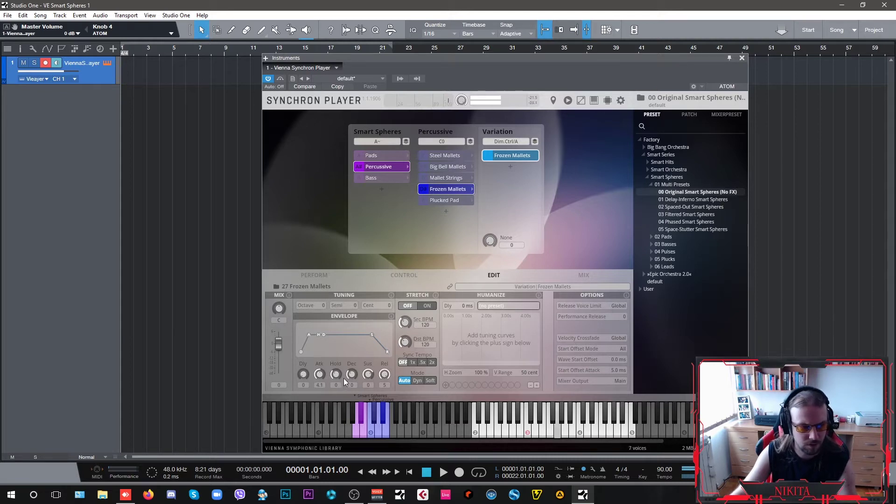
{"action": "left_click_drag", "start_coordinate": [352, 374], "coordinate": [319, 377]}
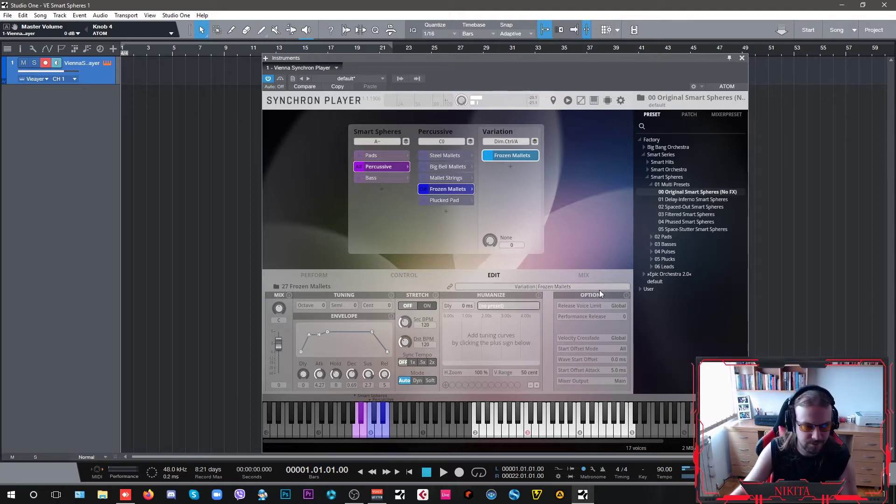
Add a Plate Reverb to the main channel's second effect slot and open its settings
{"action": "left_click", "coordinate": [590, 276]}
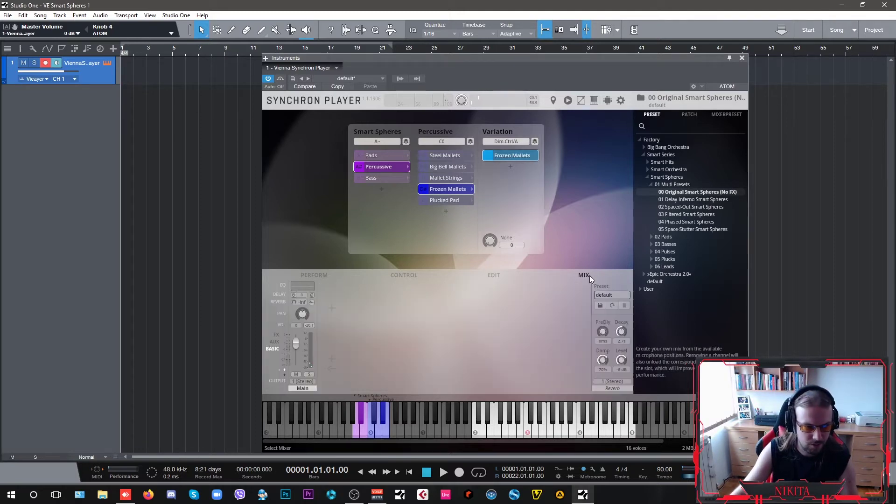
{"action": "left_click", "coordinate": [276, 334]}
{"action": "left_click", "coordinate": [306, 287]}
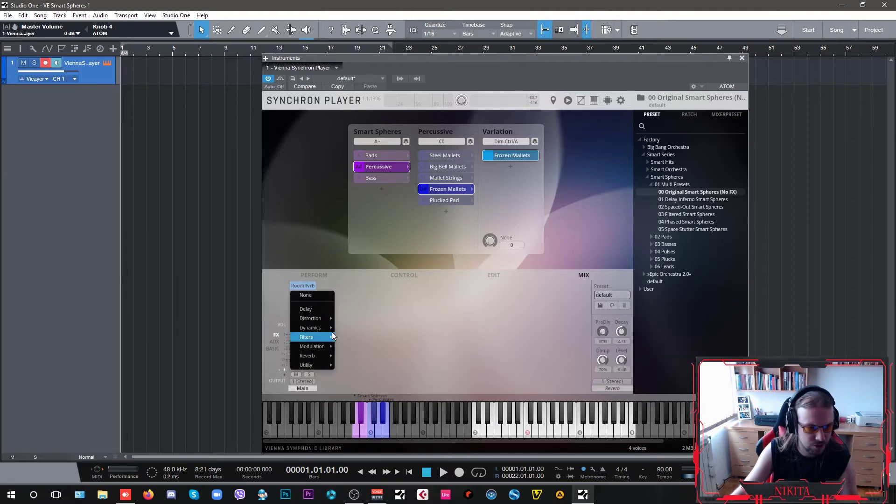
{"action": "mouse_move", "coordinate": [321, 355]}
{"action": "left_click", "coordinate": [367, 356]}
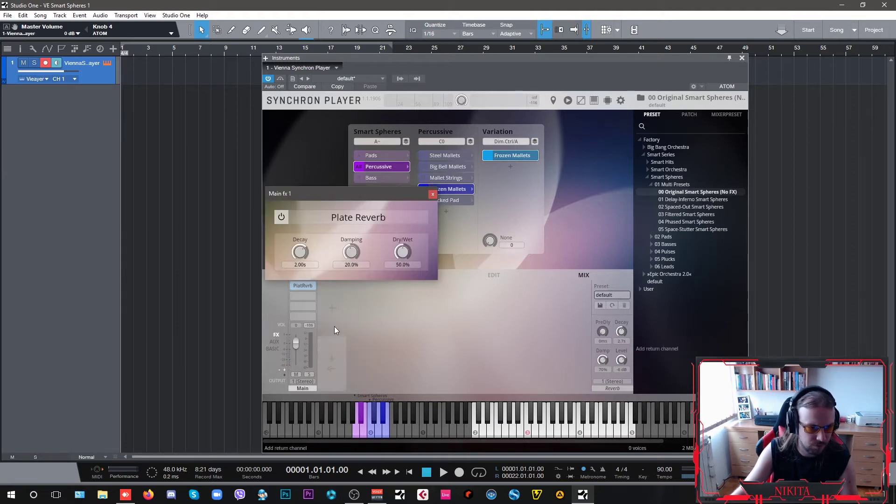
{"action": "left_click_drag", "start_coordinate": [389, 202], "coordinate": [471, 212]}
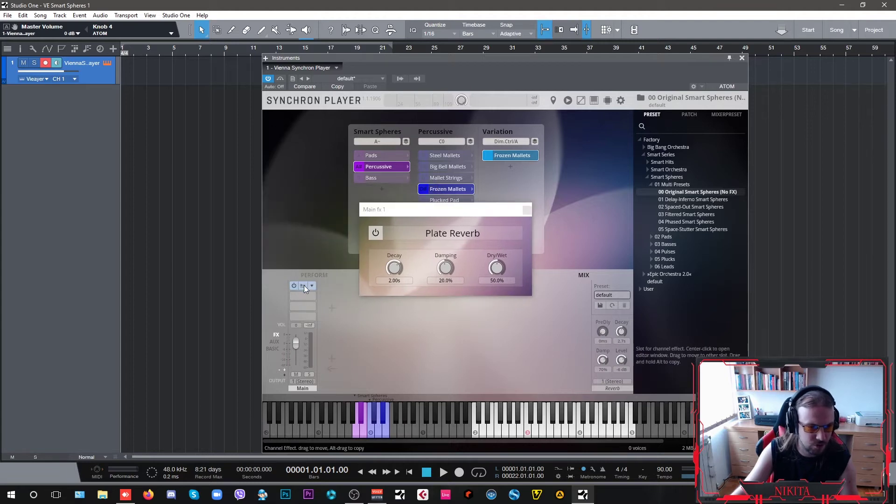
{"action": "left_click_drag", "start_coordinate": [303, 285], "coordinate": [304, 298]}
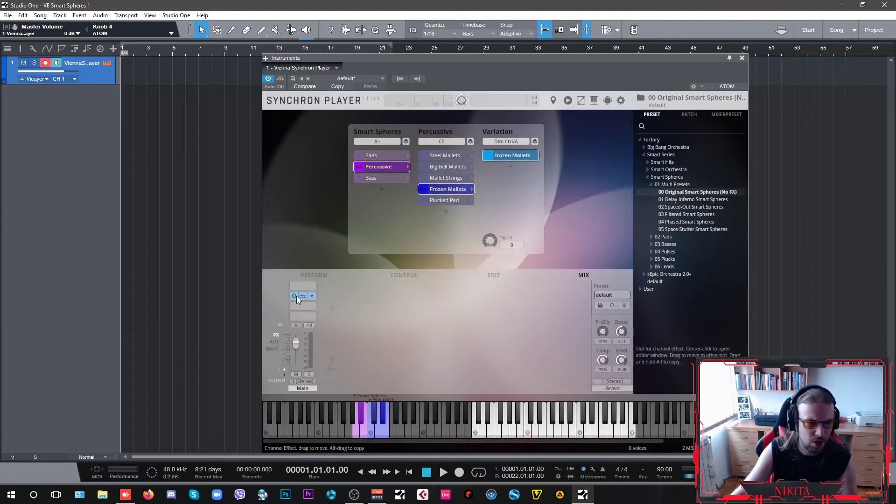
{"action": "middle_click", "coordinate": [303, 296]}
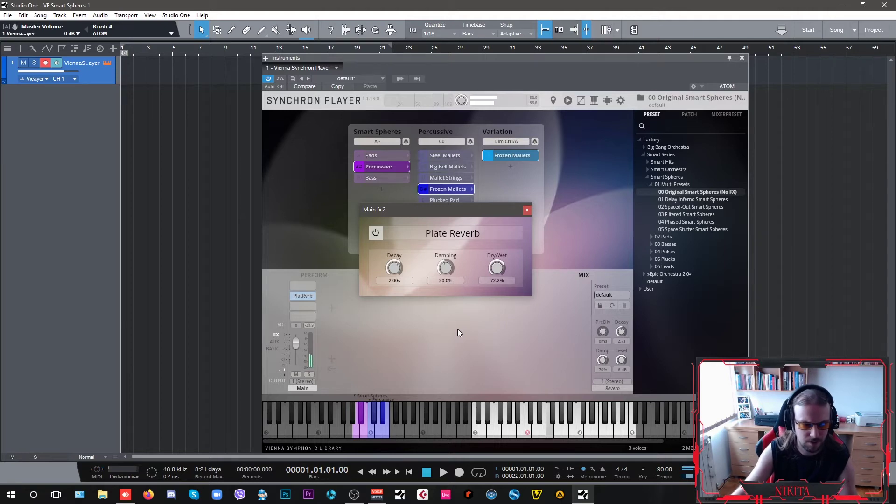
Raise the main channel volume to 6 dB and lower the reverb damping to 7.4%
{"action": "left_click_drag", "start_coordinate": [295, 343], "coordinate": [295, 334]}
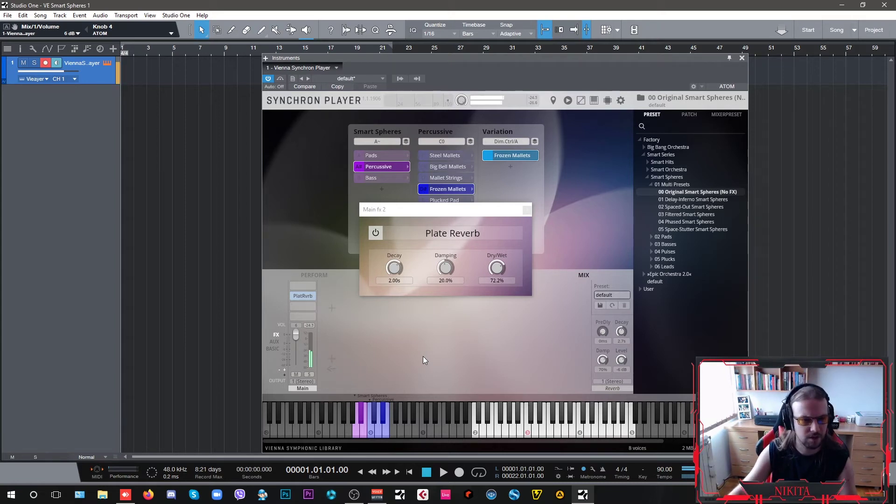
{"action": "left_click_drag", "start_coordinate": [447, 273], "coordinate": [447, 273]}
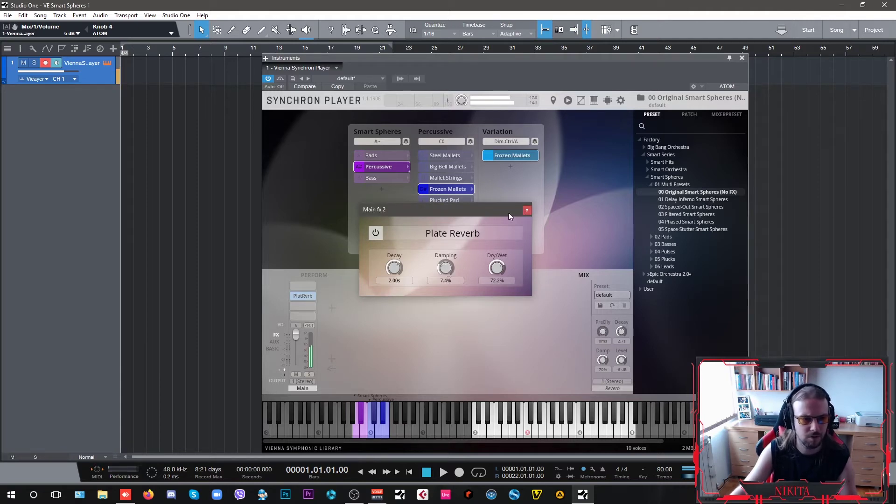
{"action": "left_click", "coordinate": [527, 209]}
Add a Chorus + Flanger with feedback at -19.90 dB and move the Plate Reverb to slot 3
{"action": "left_click", "coordinate": [312, 286]}
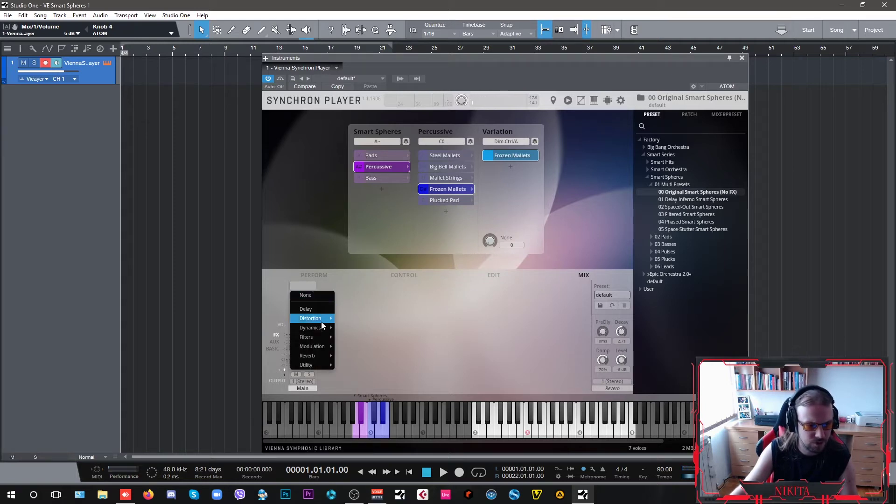
{"action": "mouse_move", "coordinate": [321, 328]}
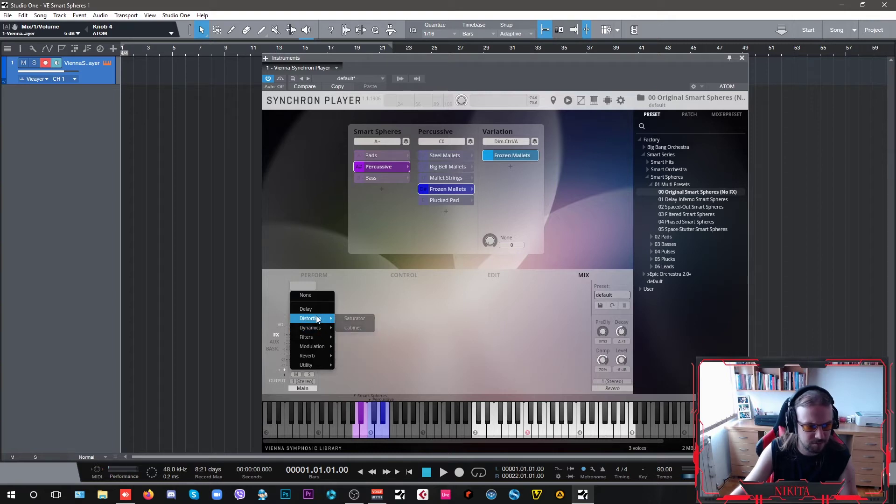
{"action": "mouse_move", "coordinate": [323, 347]}
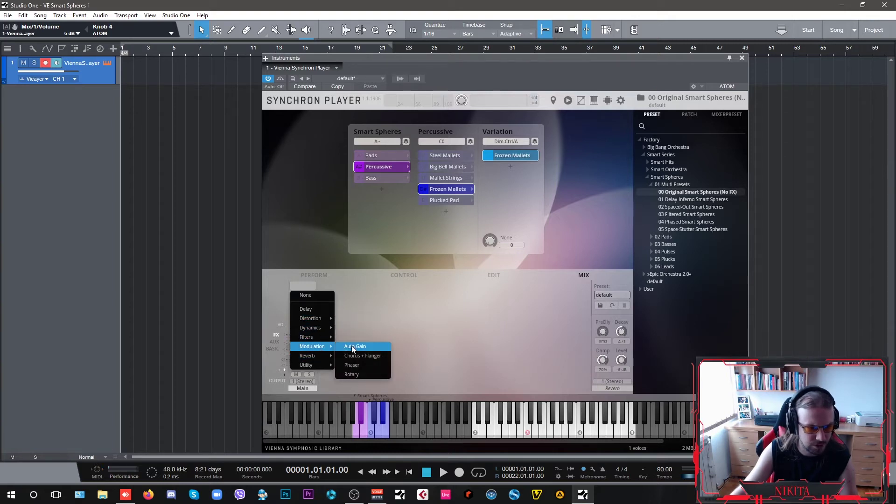
{"action": "left_click", "coordinate": [380, 357]}
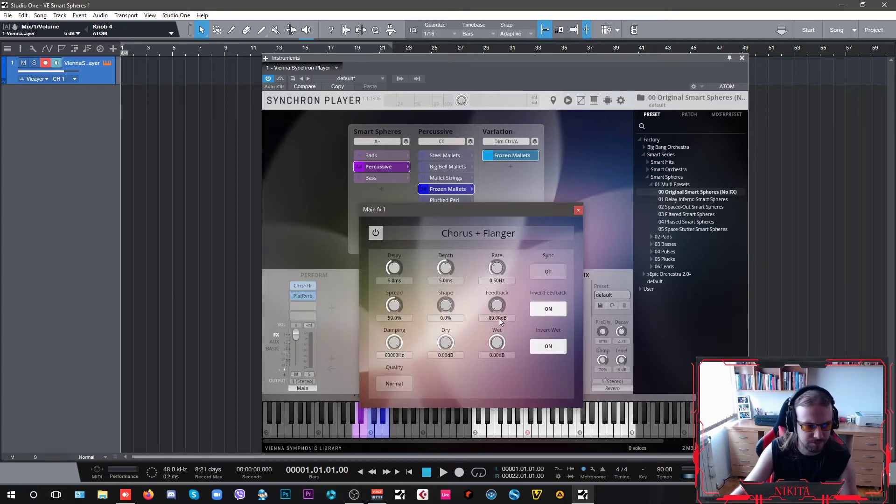
{"action": "left_click_drag", "start_coordinate": [498, 309], "coordinate": [498, 292]}
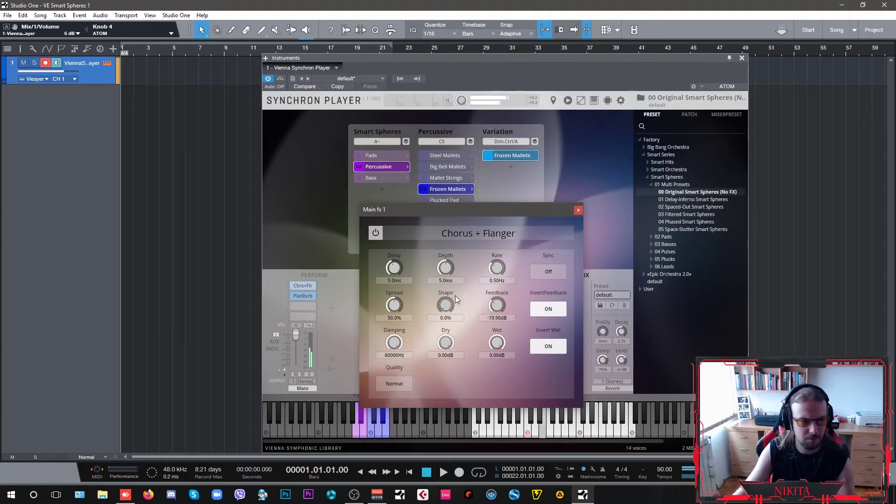
{"action": "left_click", "coordinate": [578, 210]}
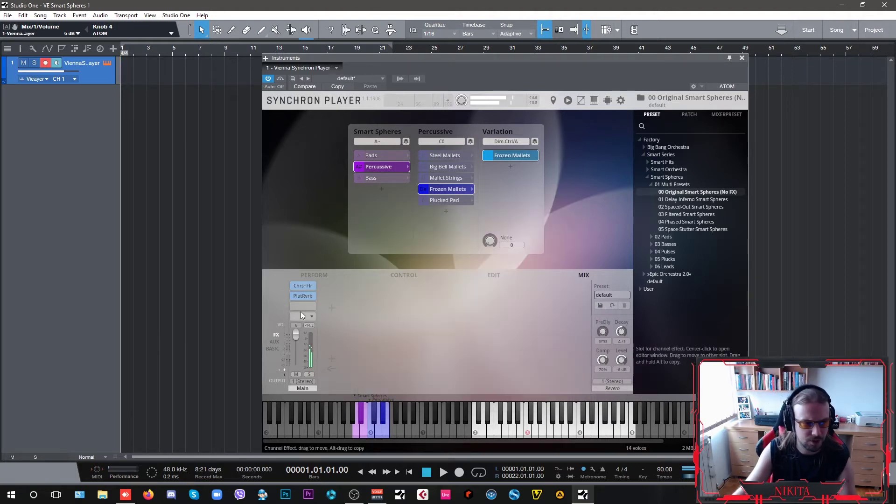
{"action": "left_click_drag", "start_coordinate": [302, 298], "coordinate": [304, 305]}
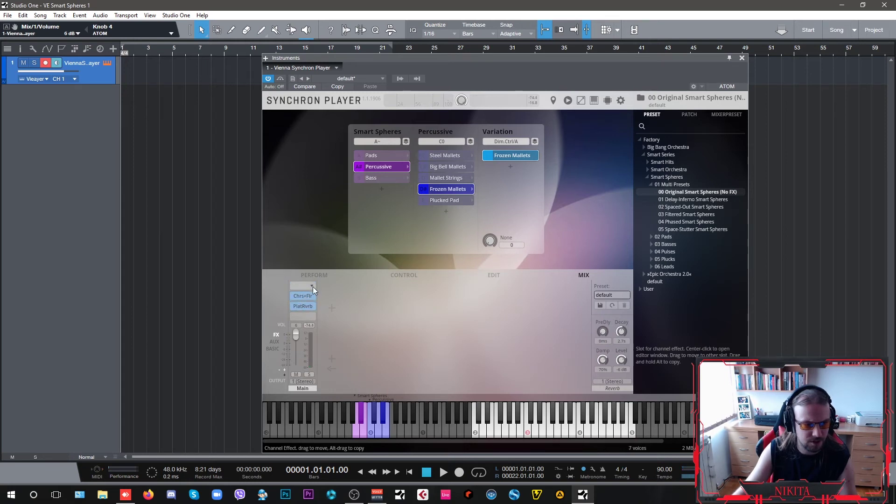
Add a Delay to the first effect slot with thinning at 148 Hz and wet at -4.70 dB
{"action": "left_click", "coordinate": [310, 286]}
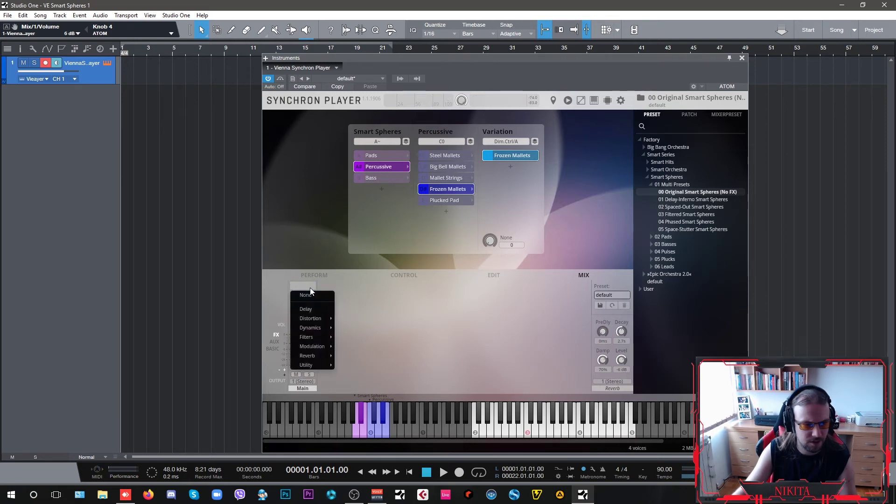
{"action": "left_click", "coordinate": [315, 308]}
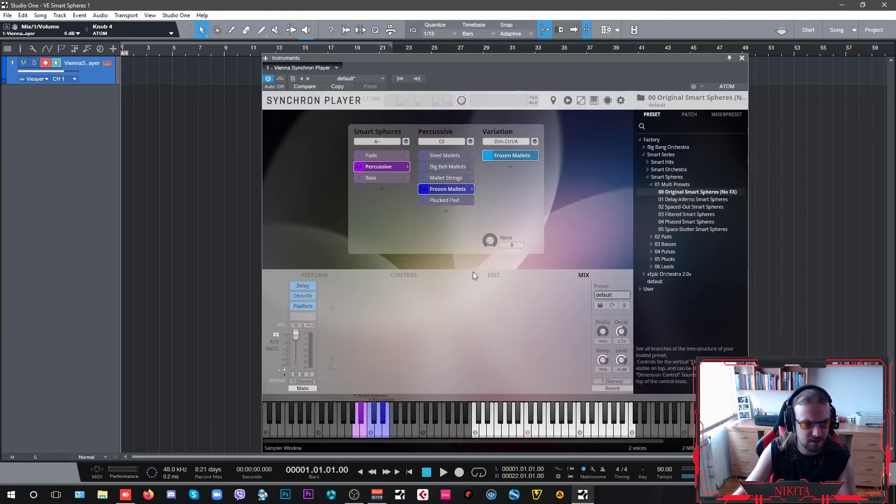
{"action": "middle_click", "coordinate": [304, 286]}
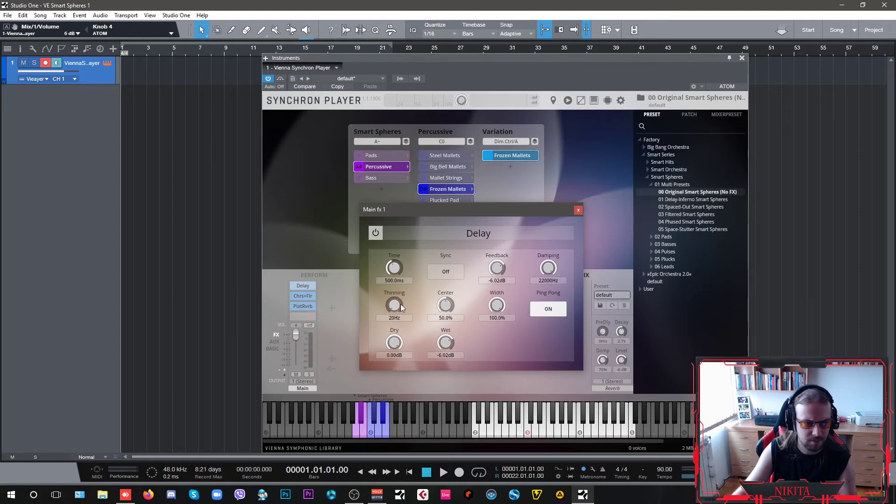
{"action": "left_click_drag", "start_coordinate": [402, 308], "coordinate": [402, 306]}
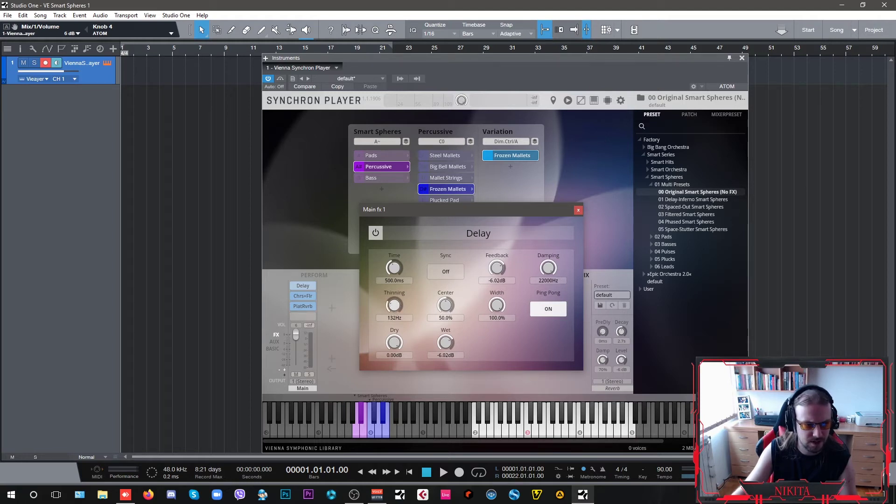
{"action": "left_click_drag", "start_coordinate": [434, 343], "coordinate": [433, 342]}
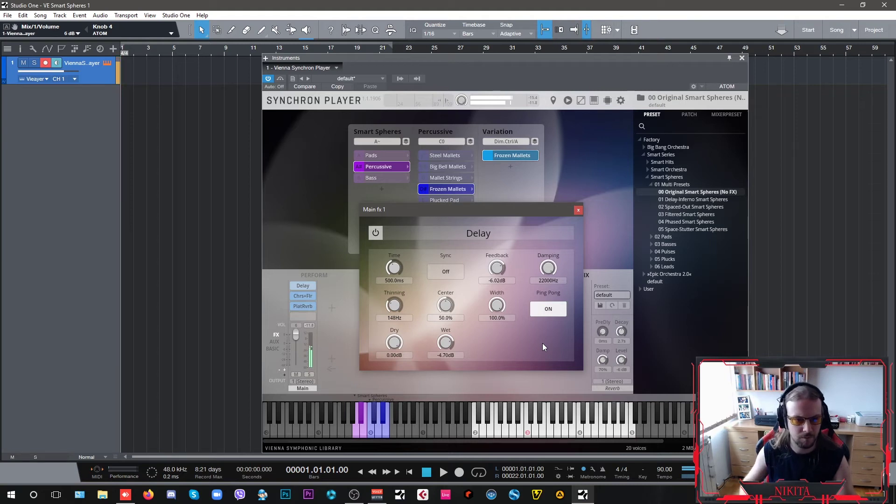
Create an Aux 1 return channel with a Saturator, raising its drive and setting quality to High
{"action": "left_click", "coordinate": [578, 210]}
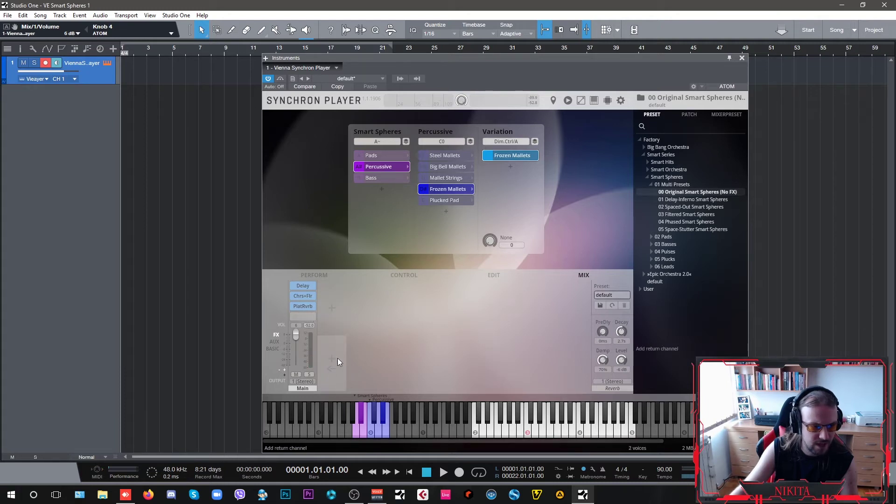
{"action": "left_click", "coordinate": [331, 372]}
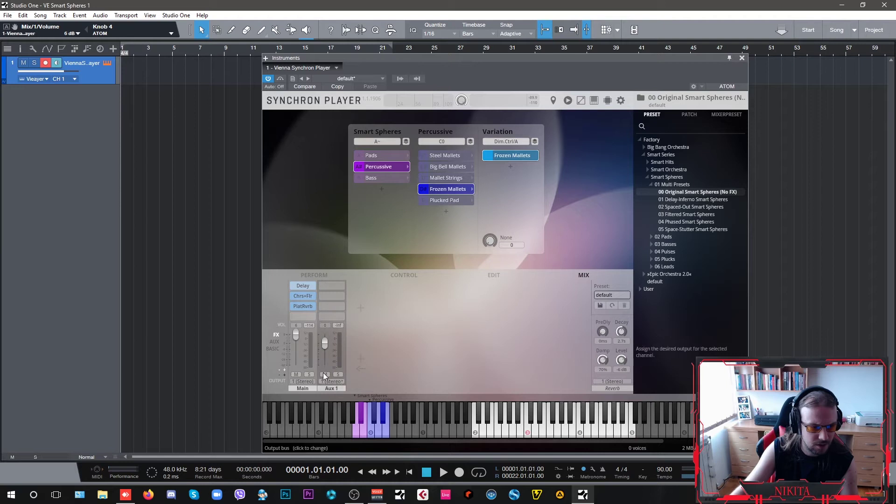
{"action": "left_click", "coordinate": [341, 286]}
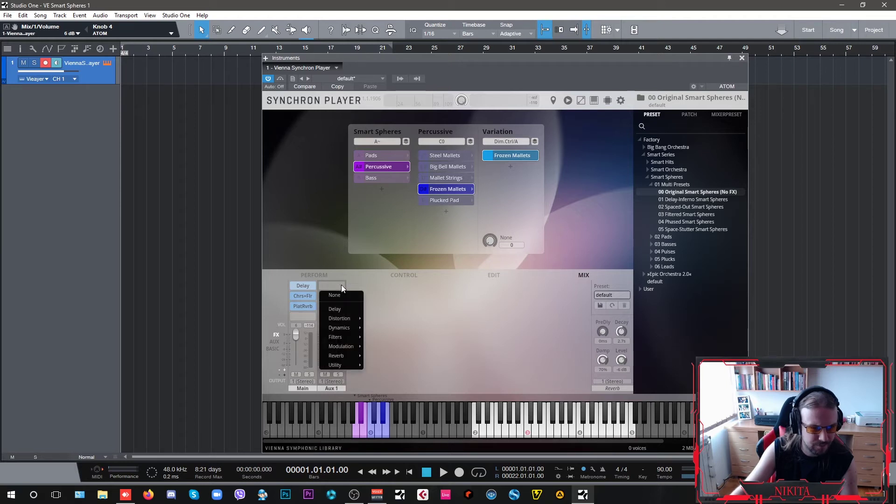
{"action": "mouse_move", "coordinate": [342, 322]}
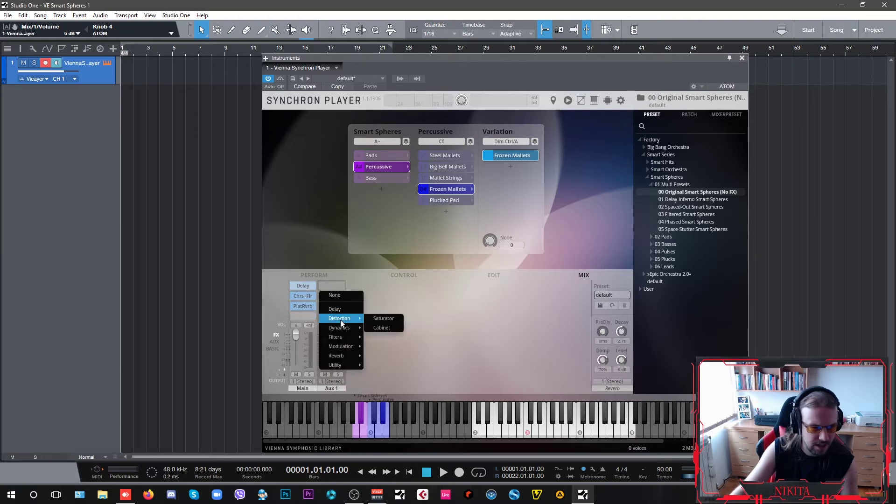
{"action": "left_click", "coordinate": [373, 320]}
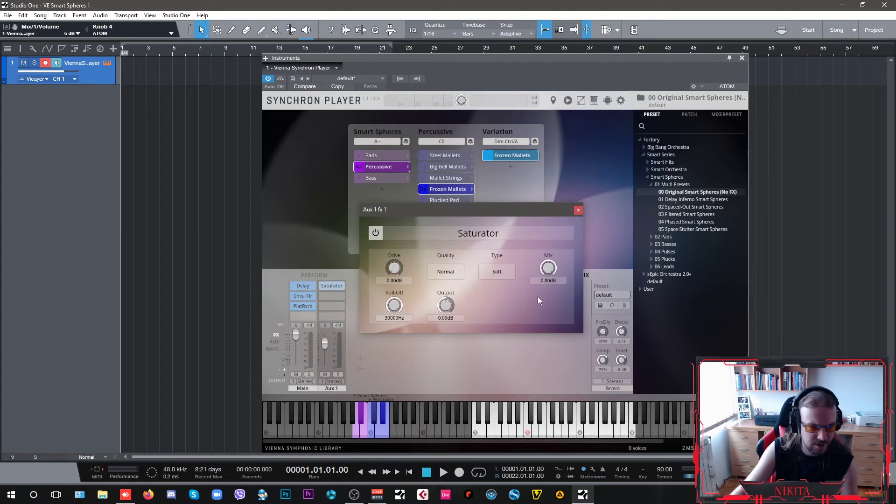
{"action": "left_click_drag", "start_coordinate": [394, 267], "coordinate": [395, 252]}
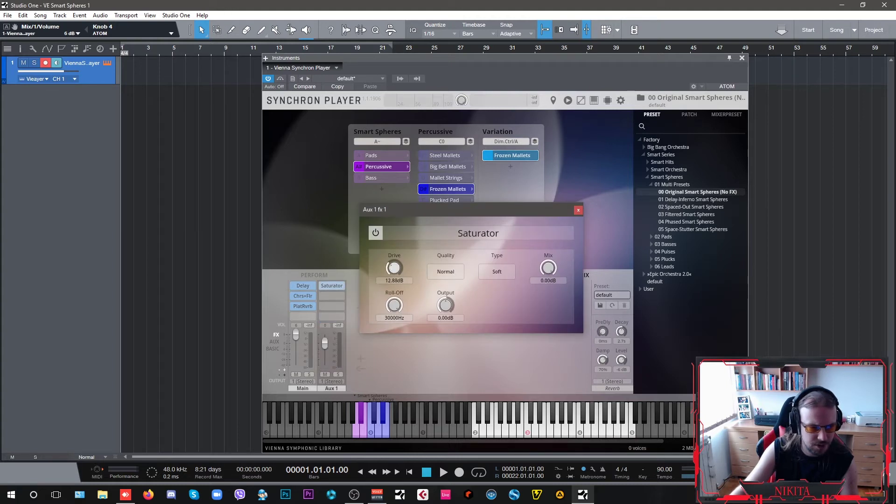
{"action": "left_click", "coordinate": [446, 272]}
{"action": "left_click", "coordinate": [457, 294]}
{"action": "left_click", "coordinate": [497, 271]}
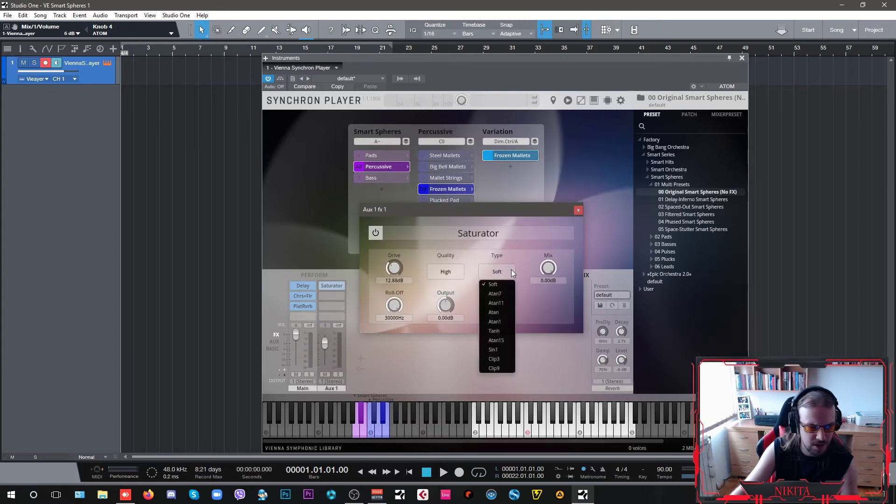
{"action": "left_click", "coordinate": [494, 284]}
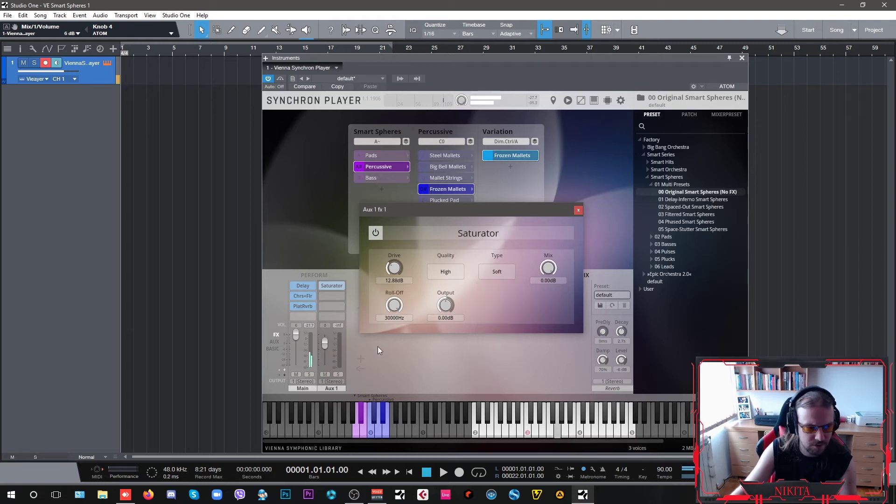
Send Main into Aux 1, set Saturator drive 16.24 dB with Tanh type, and Aux 1 level -2.82 dB
{"action": "left_click", "coordinate": [274, 342]}
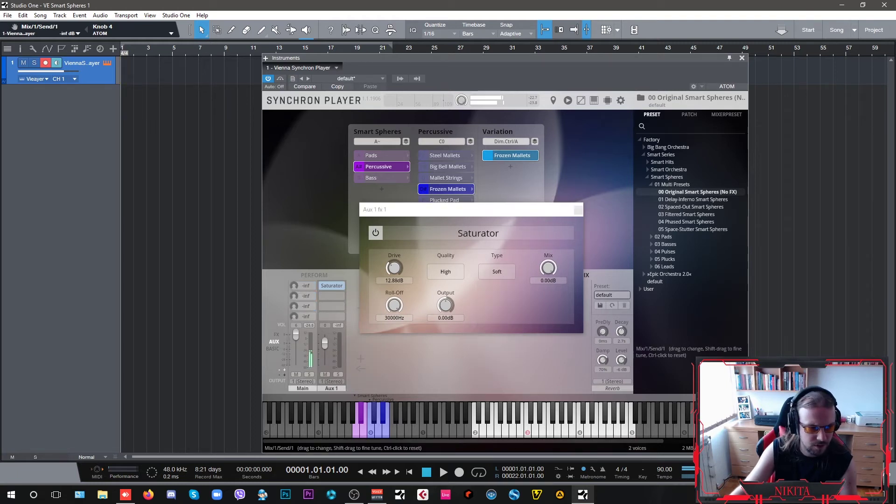
{"action": "left_click_drag", "start_coordinate": [293, 285], "coordinate": [294, 276]}
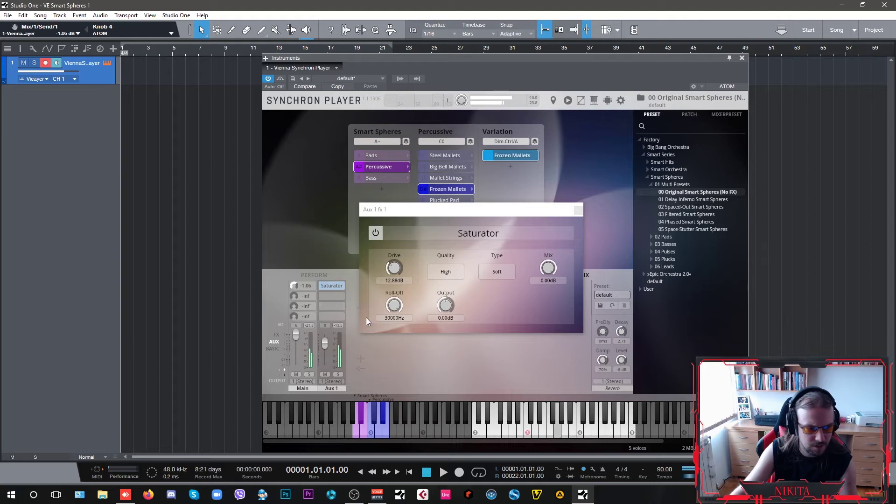
{"action": "left_click_drag", "start_coordinate": [394, 267], "coordinate": [393, 252]}
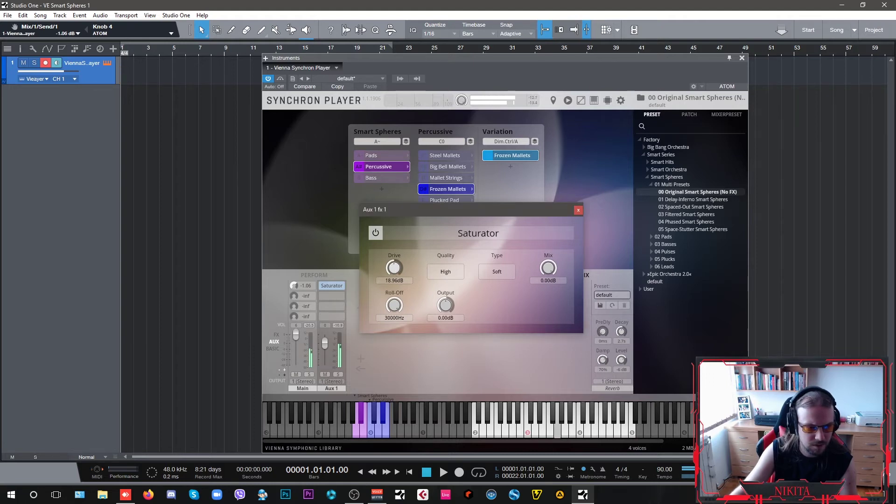
{"action": "left_click", "coordinate": [497, 271]}
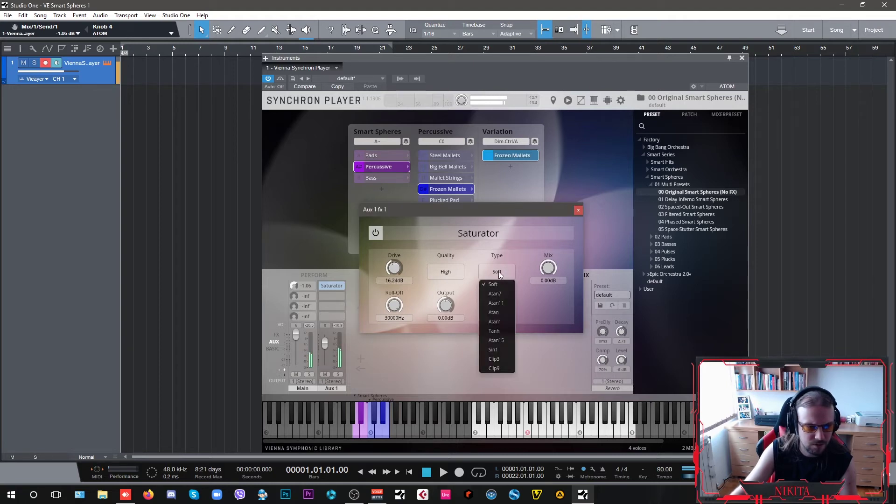
{"action": "left_click", "coordinate": [503, 329]}
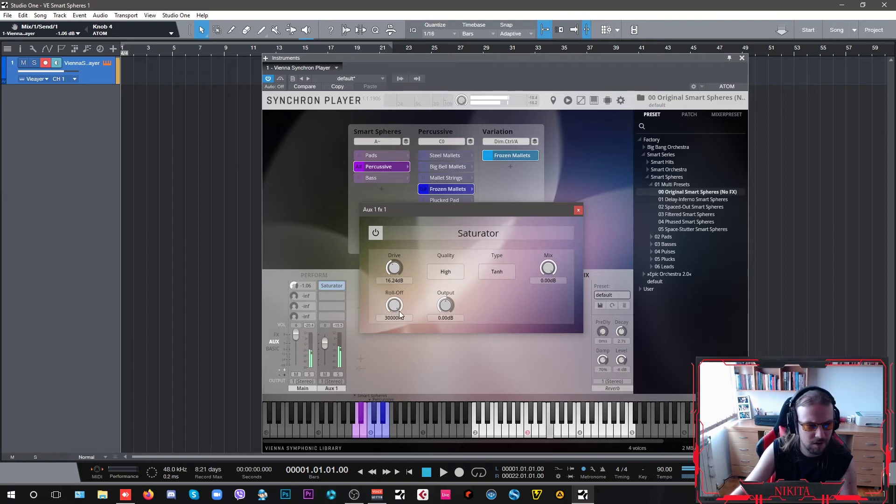
{"action": "left_click_drag", "start_coordinate": [325, 343], "coordinate": [325, 347]}
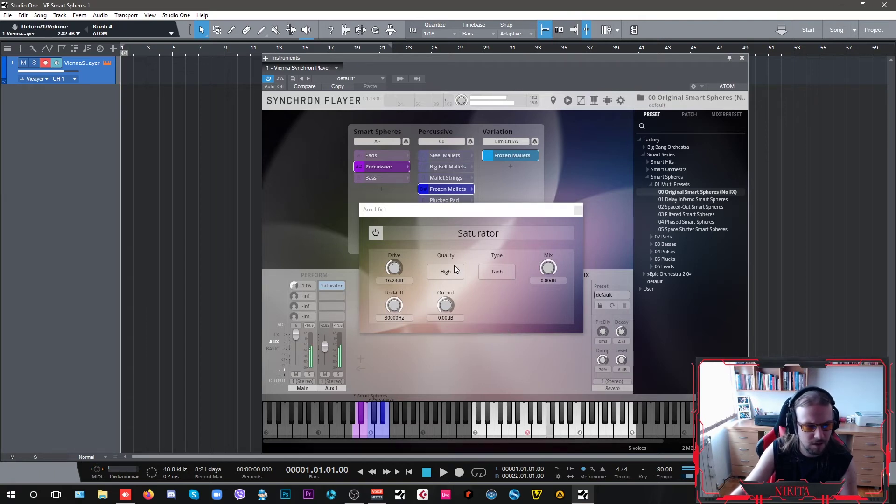
{"action": "left_click", "coordinate": [578, 211]}
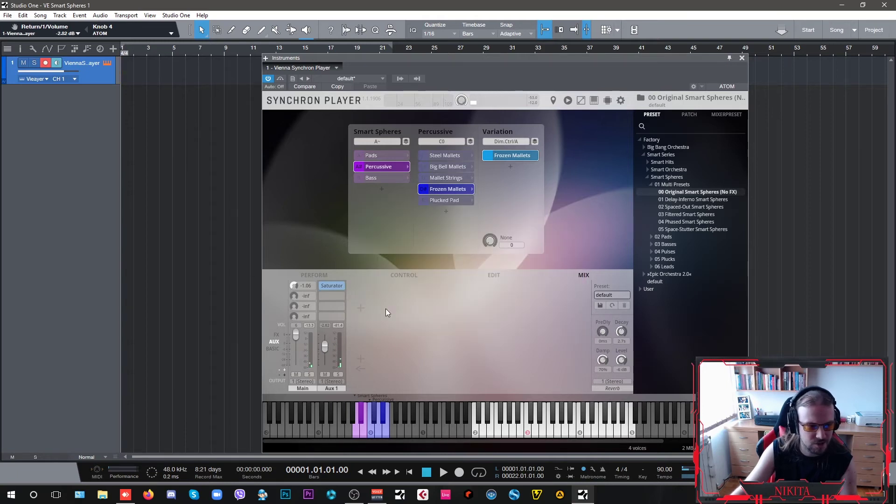
Browse the PERFORM add-controller list, then show the Control page listing MIDI mappings like Reverb/On on CC 15
{"action": "left_click", "coordinate": [315, 276]}
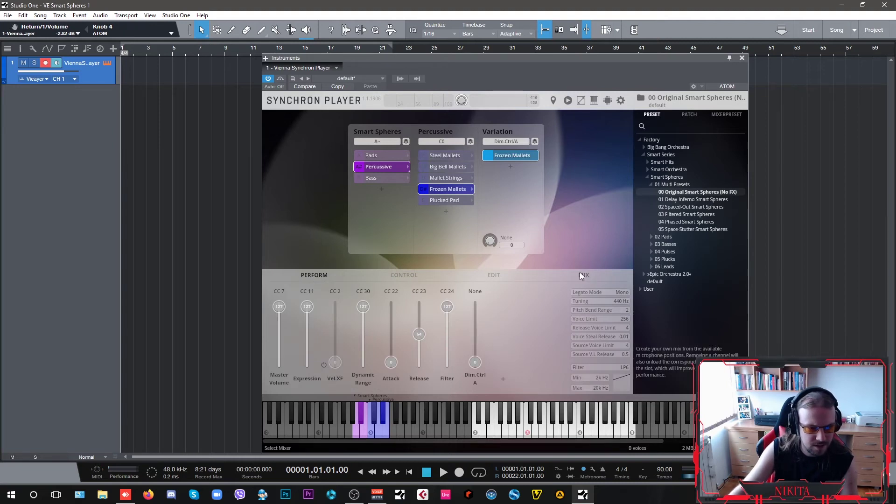
{"action": "left_click", "coordinate": [502, 380]}
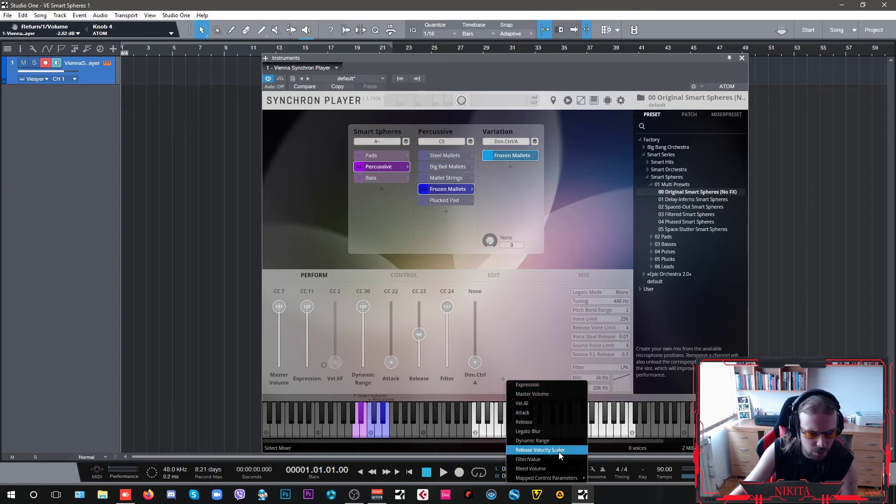
{"action": "mouse_move", "coordinate": [562, 475]}
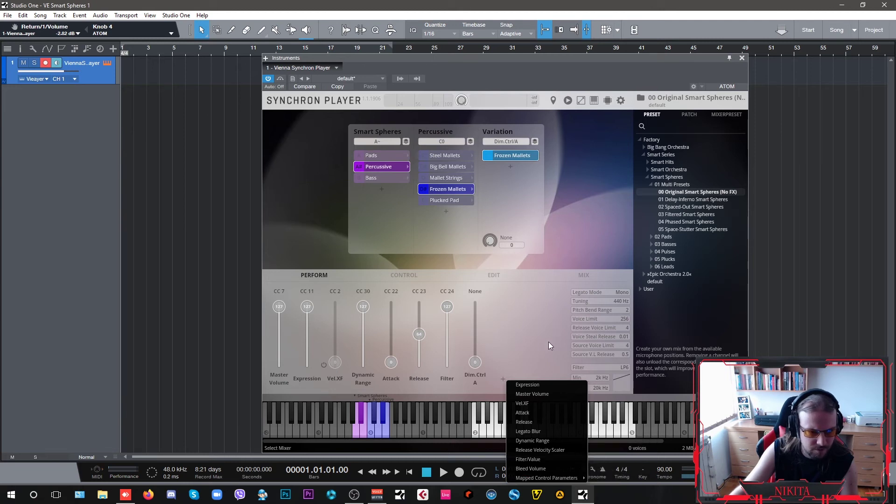
{"action": "left_click", "coordinate": [515, 310]}
Set the Frozen Mallets humanize preset to 07 Cluster > From Cluster slow v2
{"action": "left_click", "coordinate": [400, 274]}
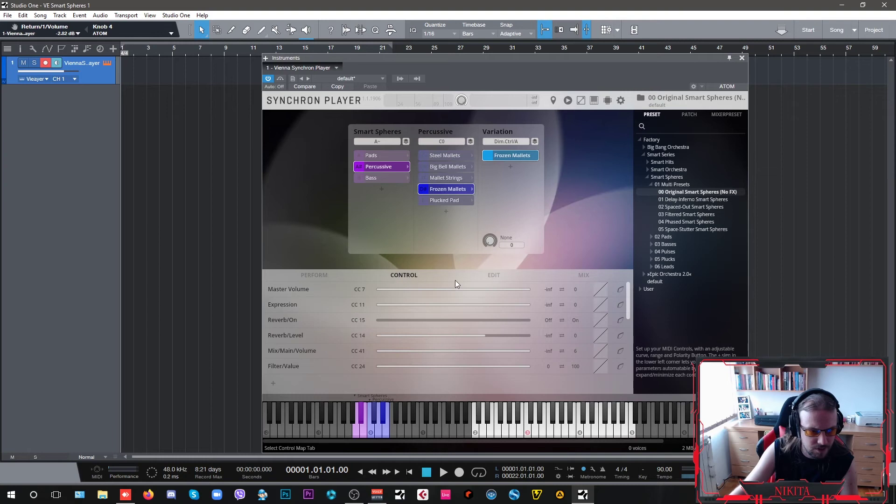
{"action": "left_click", "coordinate": [497, 275]}
{"action": "left_click", "coordinate": [504, 307]}
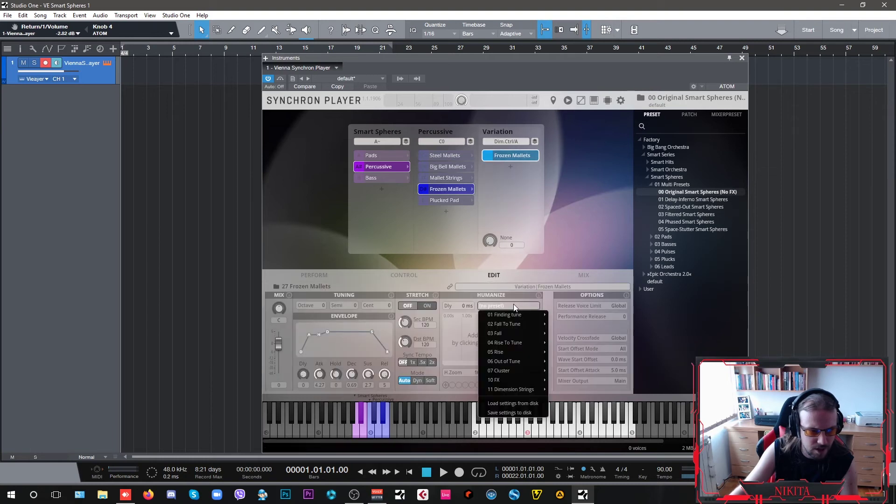
{"action": "mouse_move", "coordinate": [525, 370]}
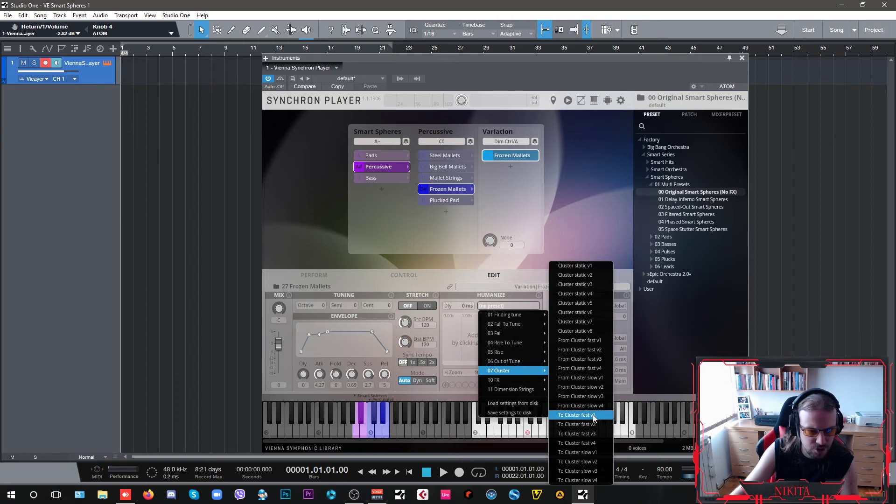
{"action": "left_click", "coordinate": [585, 388]}
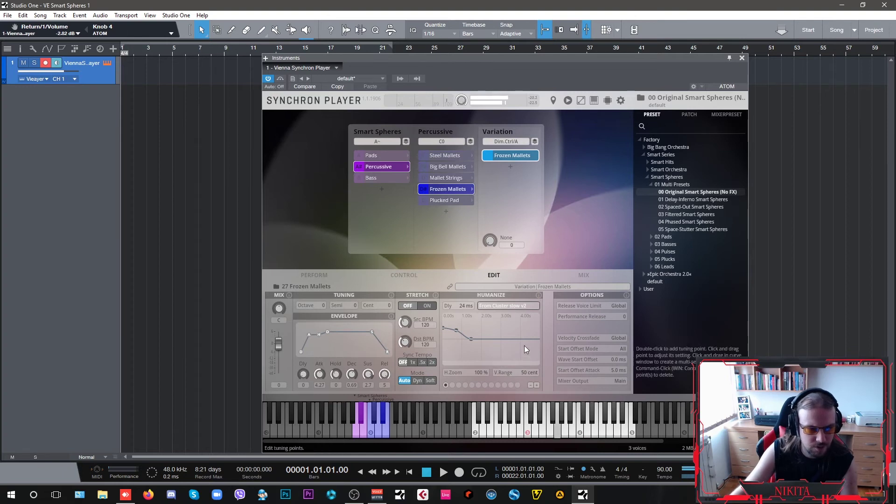
{"action": "left_click", "coordinate": [582, 275]}
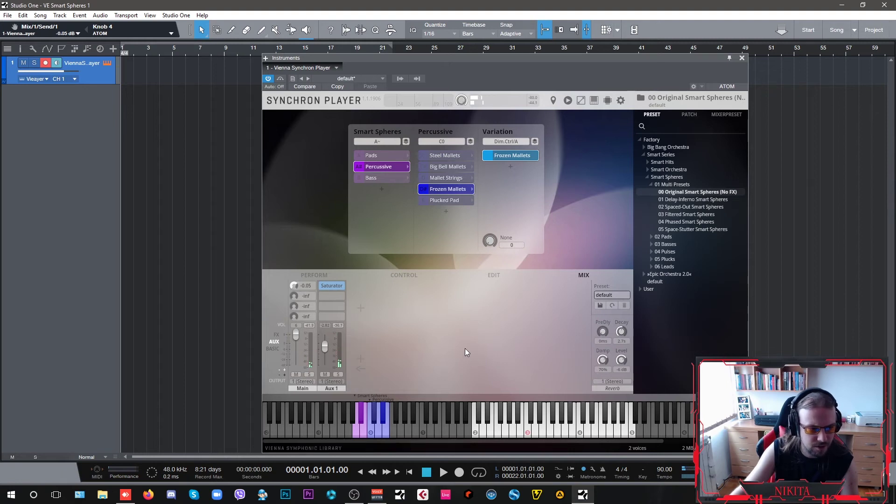
Open the Main channel's equalizer and pull band 3 down into a dip
{"action": "left_click", "coordinate": [273, 349]}
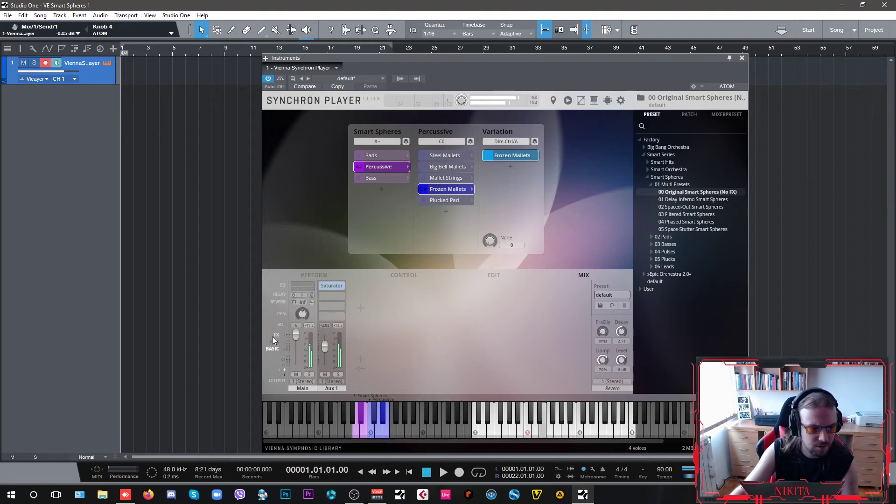
{"action": "left_click", "coordinate": [275, 335]}
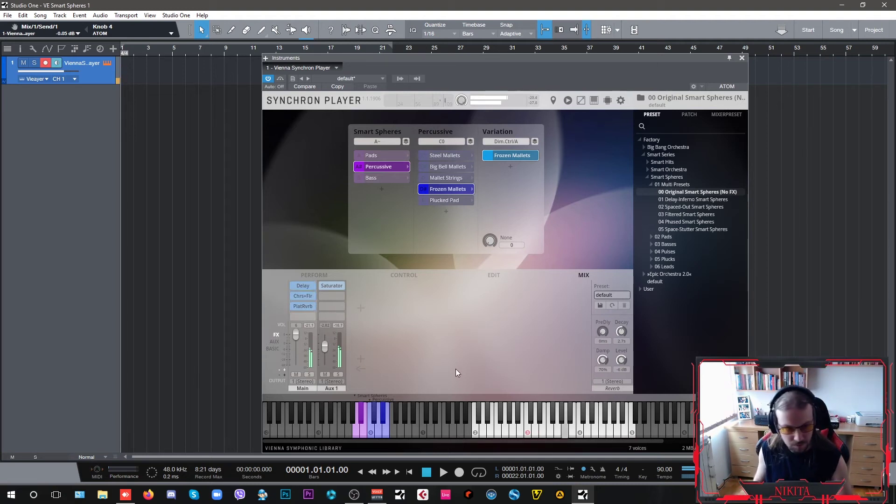
{"action": "left_click", "coordinate": [273, 349]}
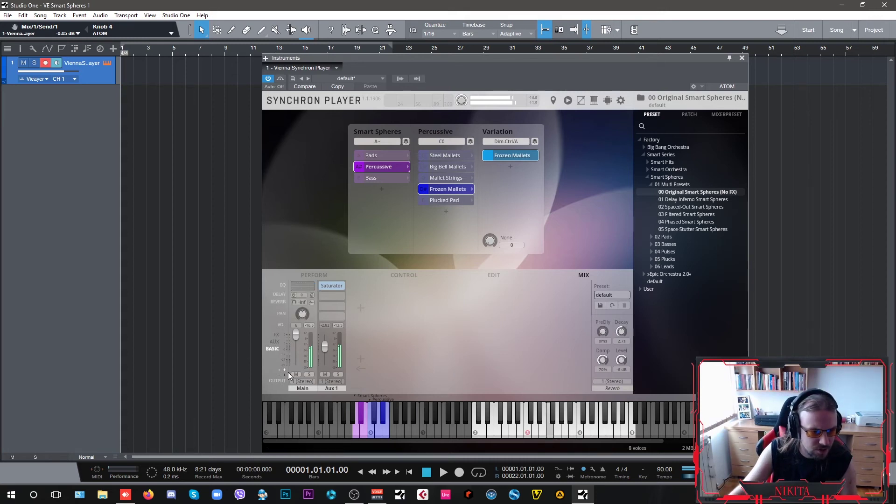
{"action": "left_click", "coordinate": [304, 284]}
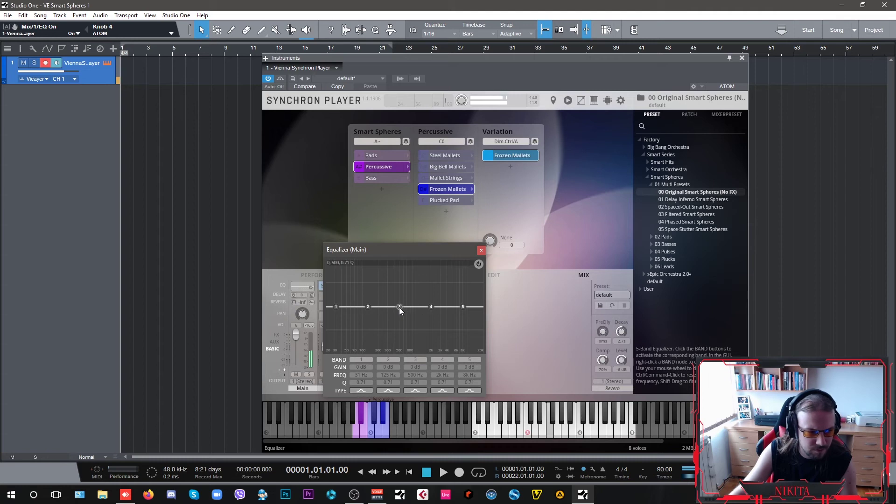
{"action": "left_click_drag", "start_coordinate": [399, 307], "coordinate": [377, 320]}
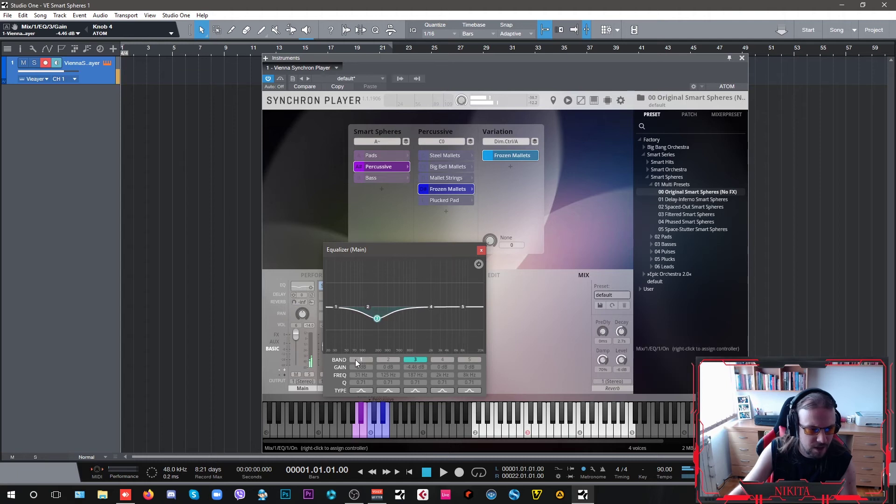
Make EQ band 1 a LowCut at about 67.4 Hz and set band 3's dip to -4.1 dB
{"action": "left_click", "coordinate": [356, 360]}
{"action": "left_click", "coordinate": [361, 390]}
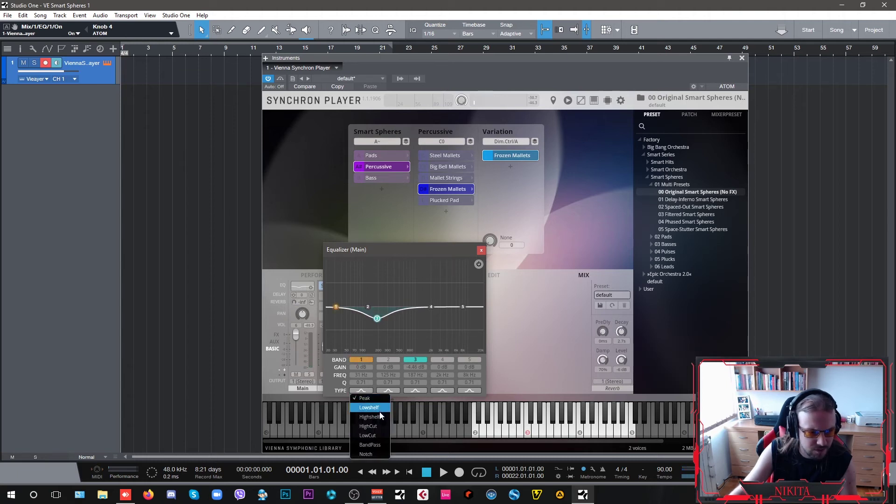
{"action": "left_click", "coordinate": [373, 435]}
{"action": "left_click_drag", "start_coordinate": [336, 306], "coordinate": [350, 308]}
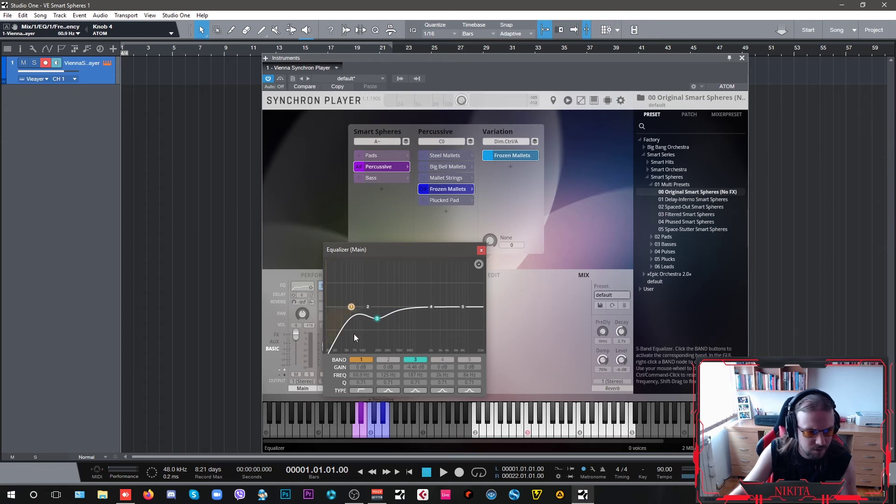
{"action": "left_click_drag", "start_coordinate": [351, 310], "coordinate": [399, 323]}
{"action": "right_click", "coordinate": [376, 319]}
{"action": "left_click", "coordinate": [376, 323]}
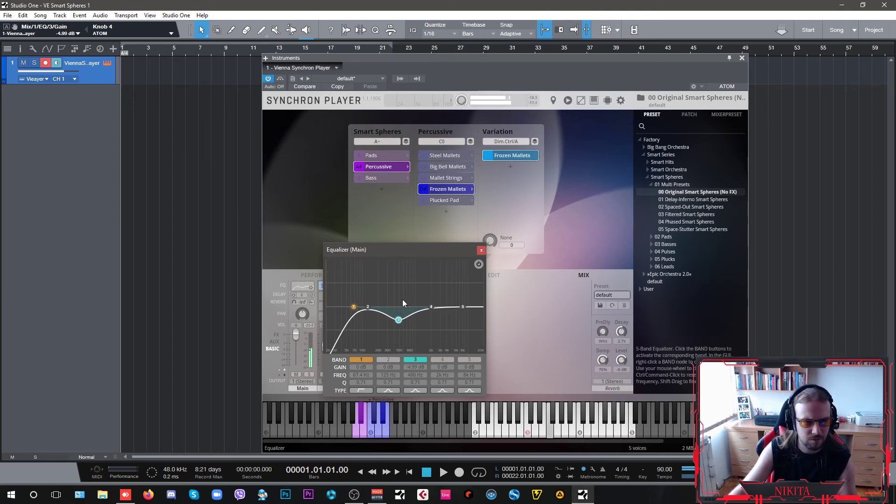
{"action": "left_click_drag", "start_coordinate": [399, 321], "coordinate": [398, 319]}
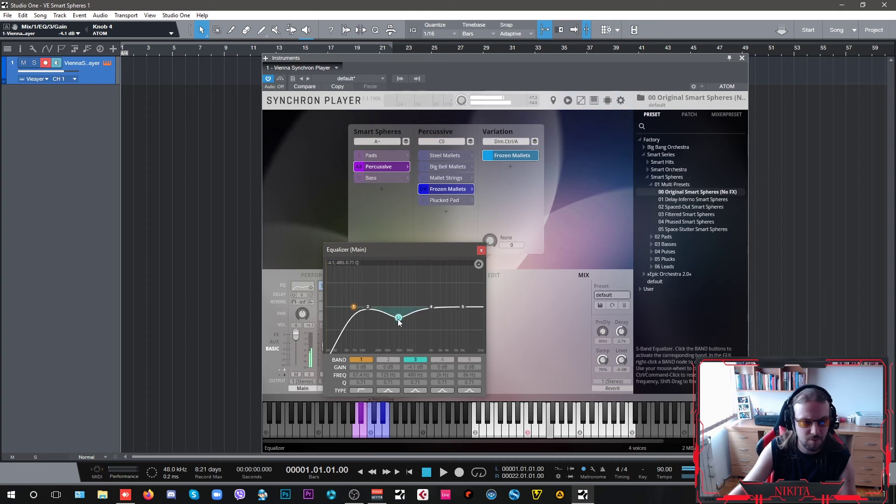